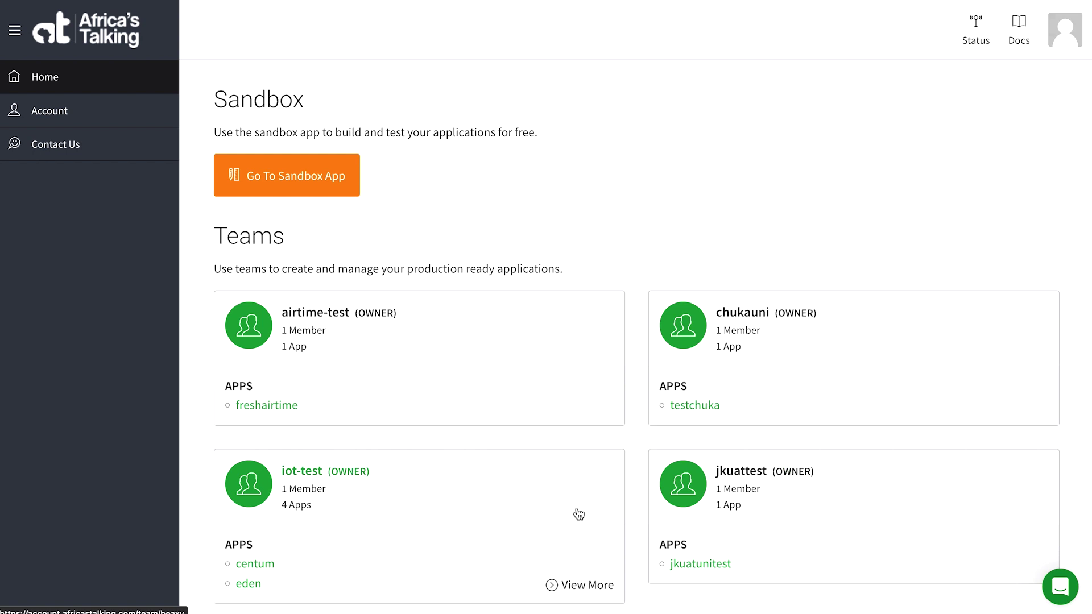
Scroll down the home page's Teams list to the ussd-test team and its apps
scroll(577, 512, down, 3)
scroll(576, 515, down, 5)
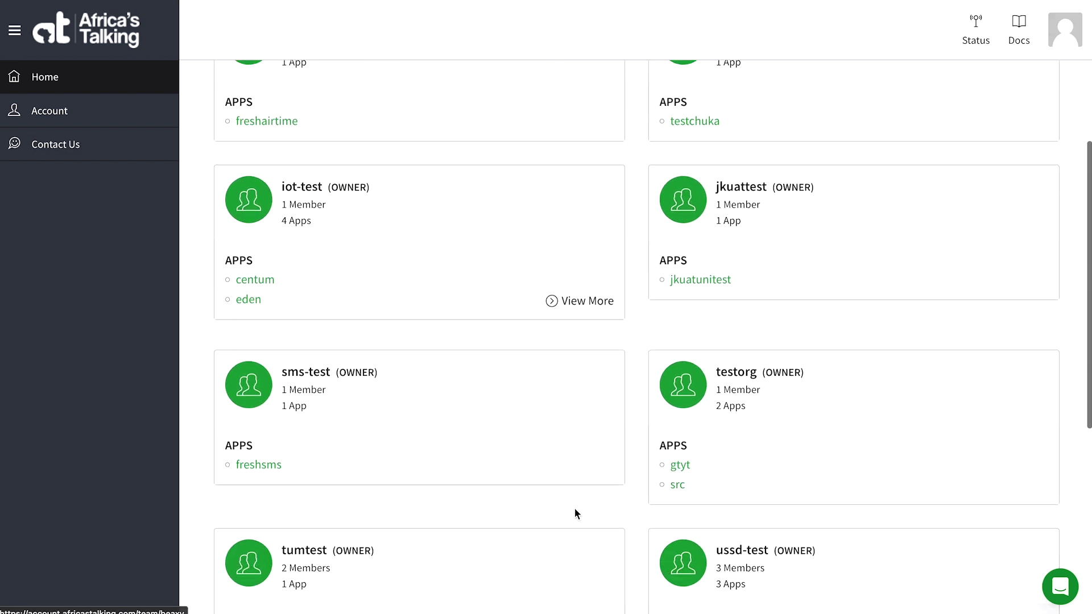
scroll(576, 514, down, 1)
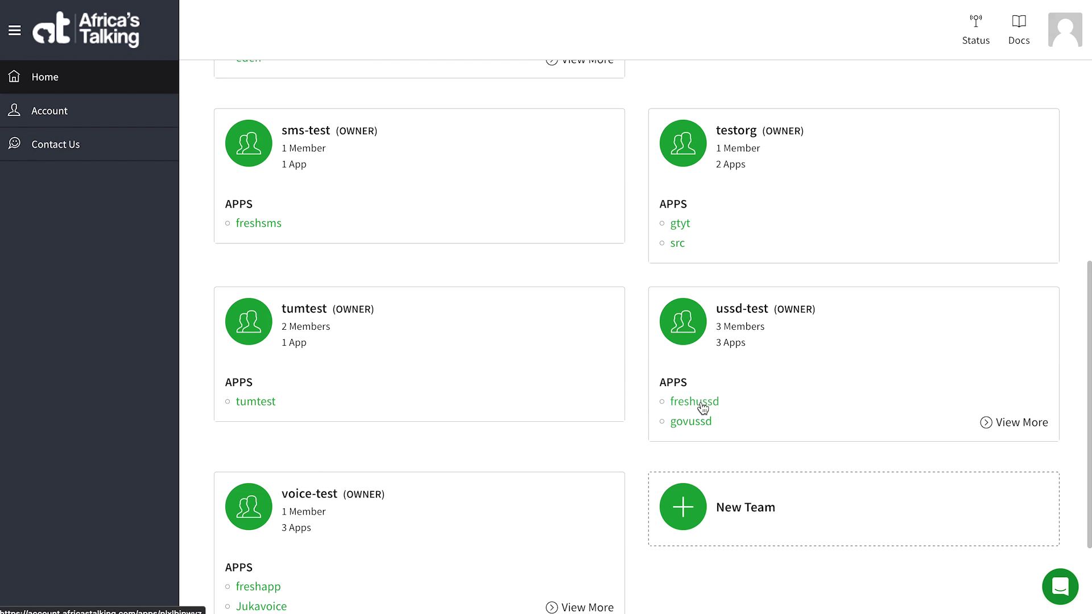
Open the freshussd app and show its USSD Sessions log for *483*143#
click(695, 401)
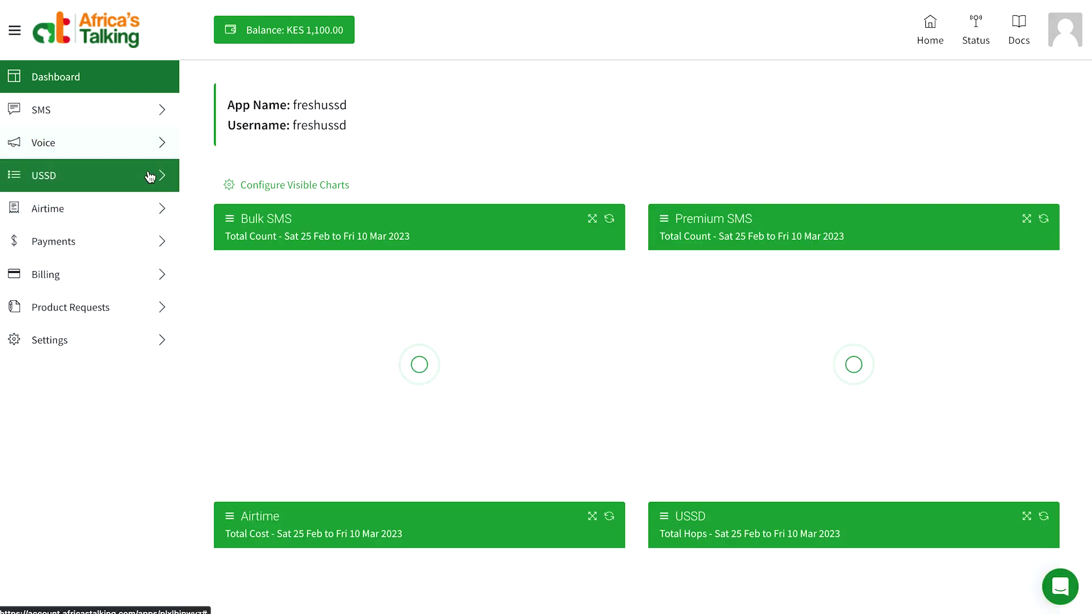
click(150, 177)
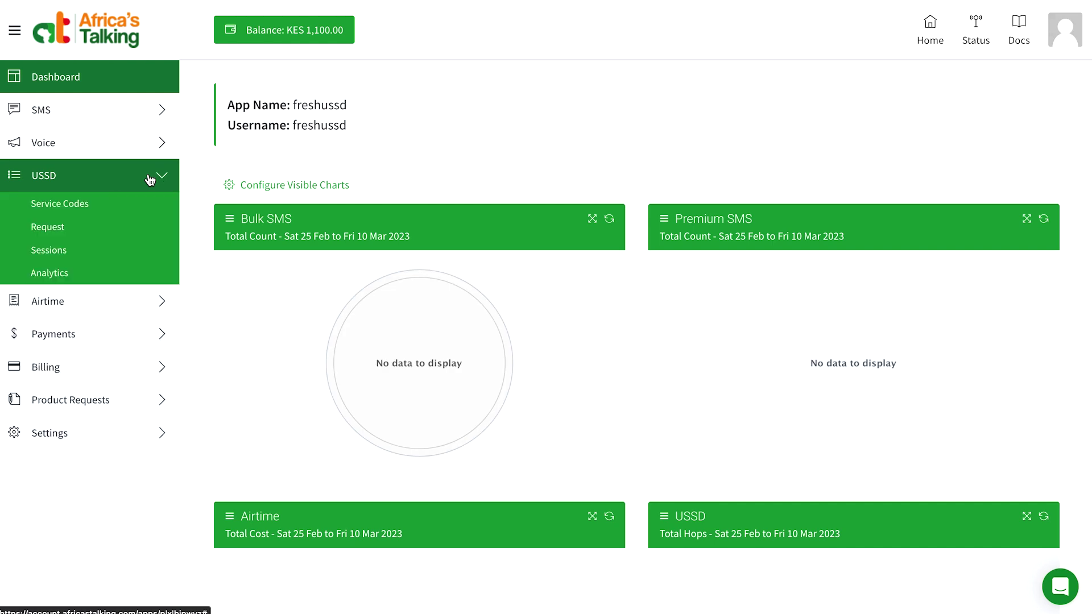
click(57, 253)
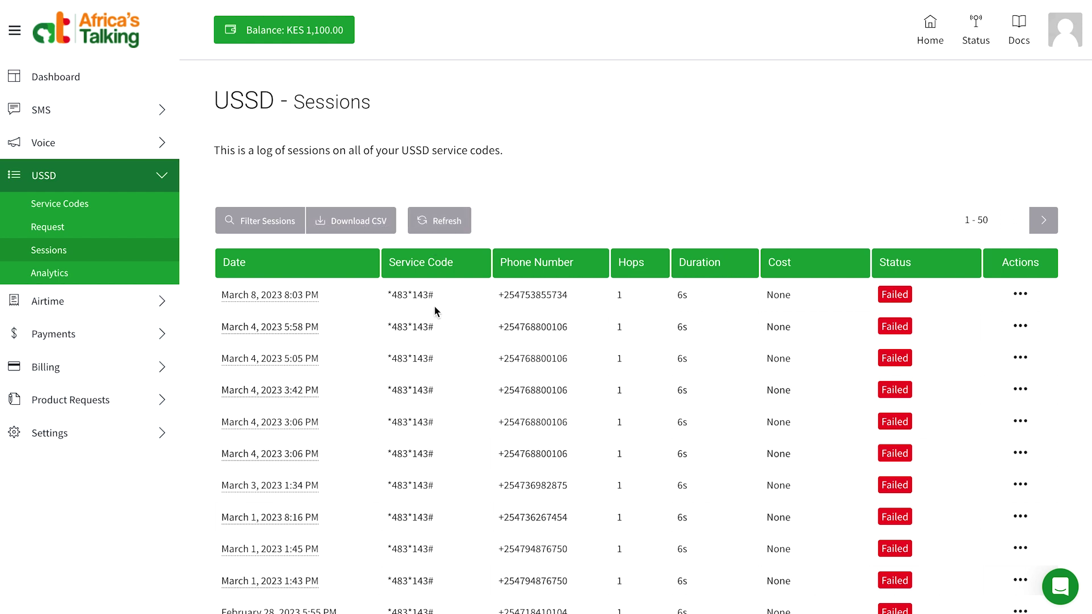
Open the Download CSV form and try the Status, Service Code and Phone Number filters
click(347, 228)
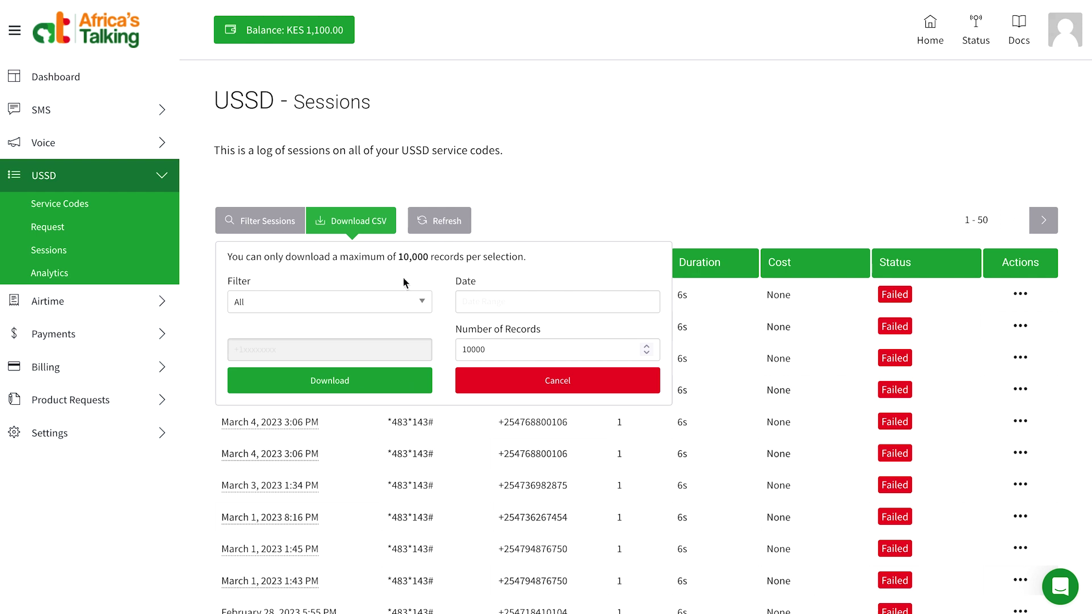
click(415, 305)
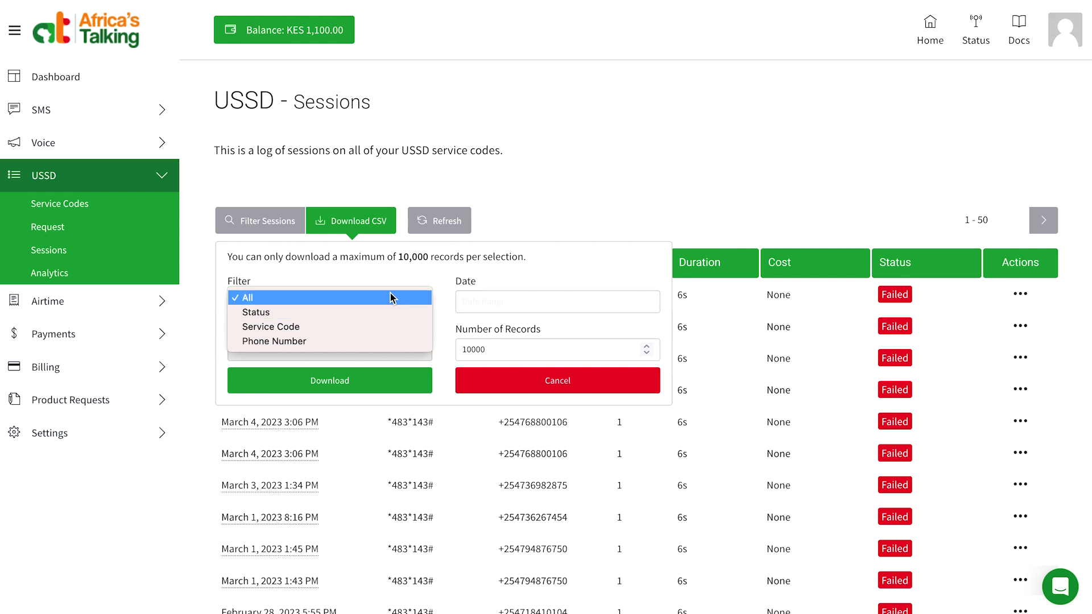
click(390, 312)
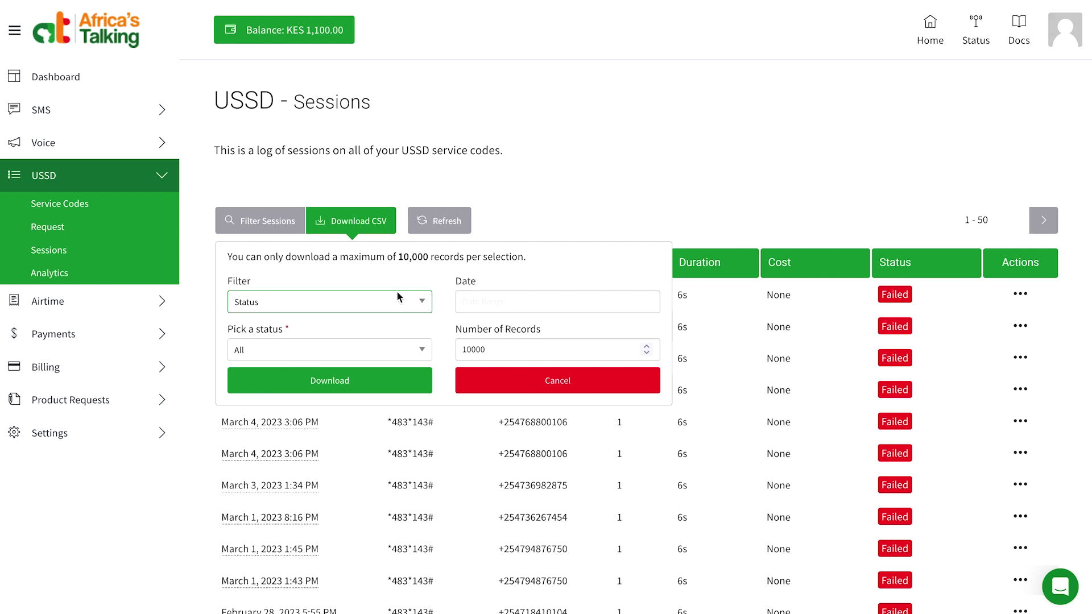
click(399, 297)
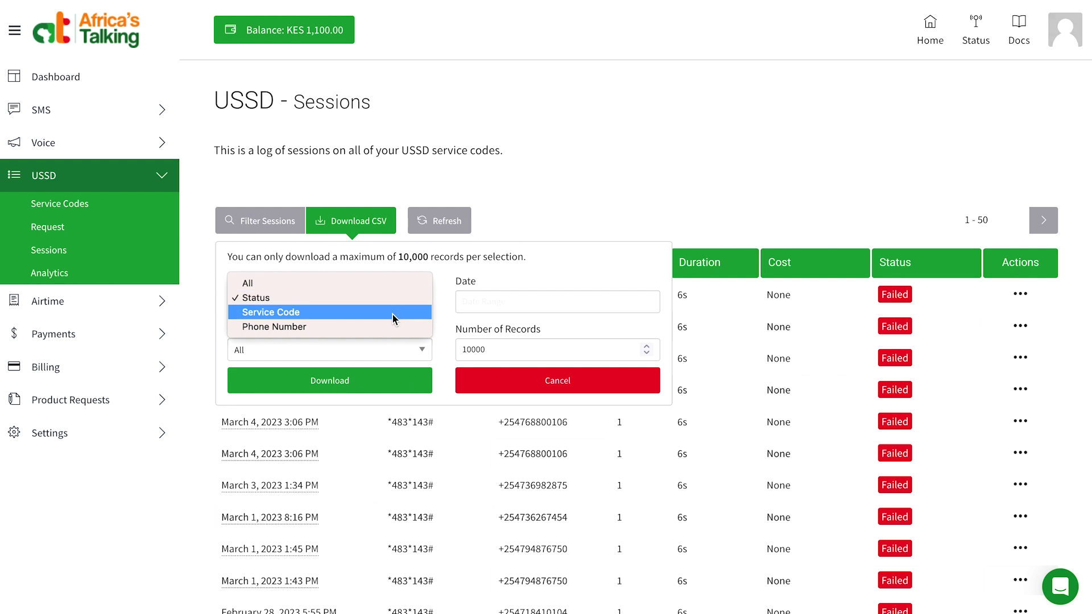
click(394, 317)
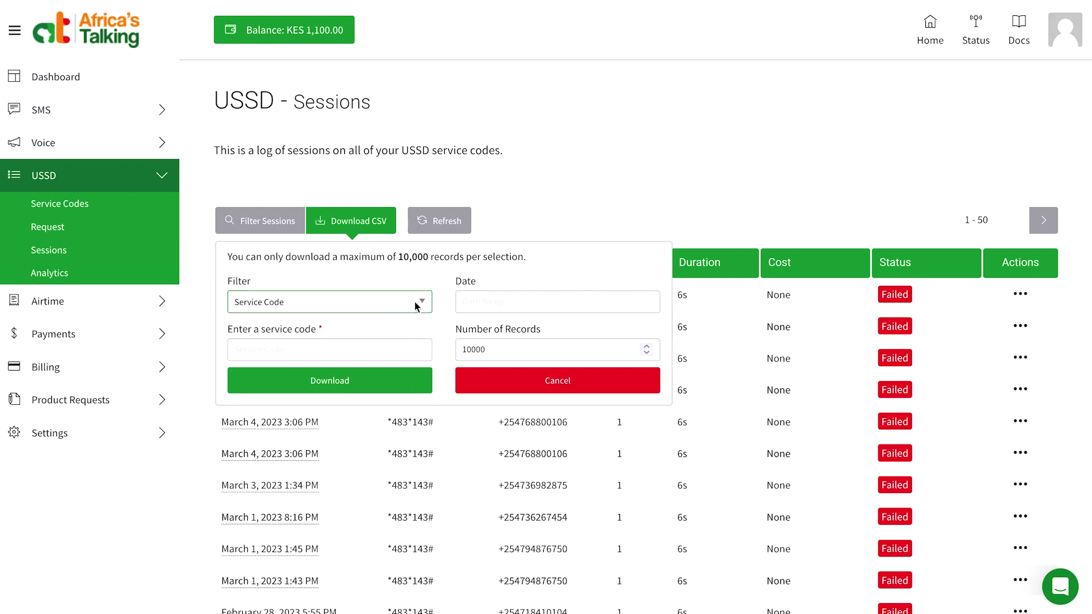
click(417, 307)
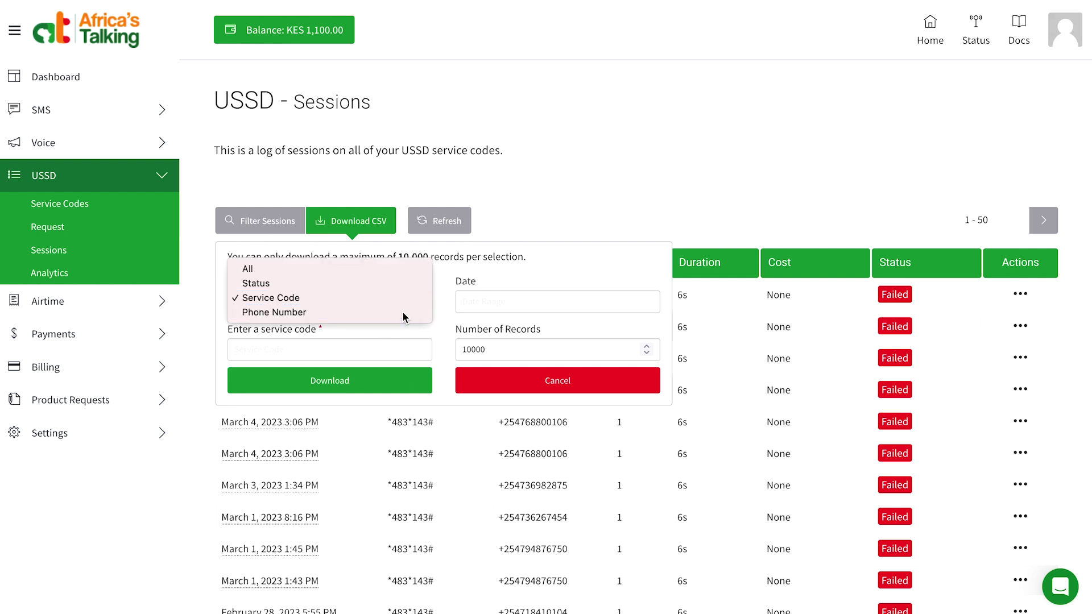
click(404, 317)
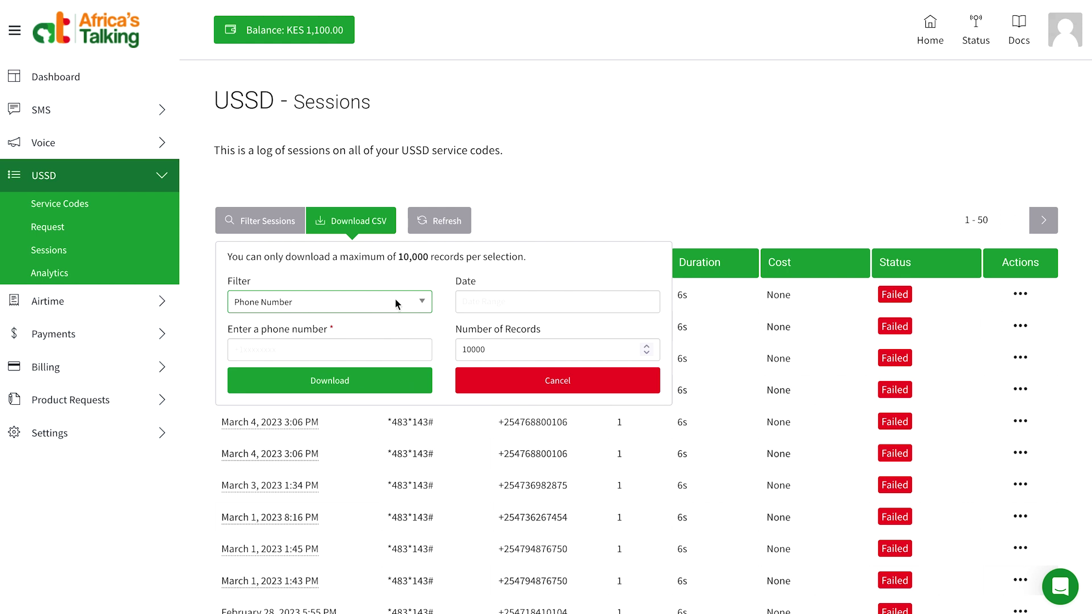
Try the Status filter once more, then return it to All with 10000 records
click(405, 302)
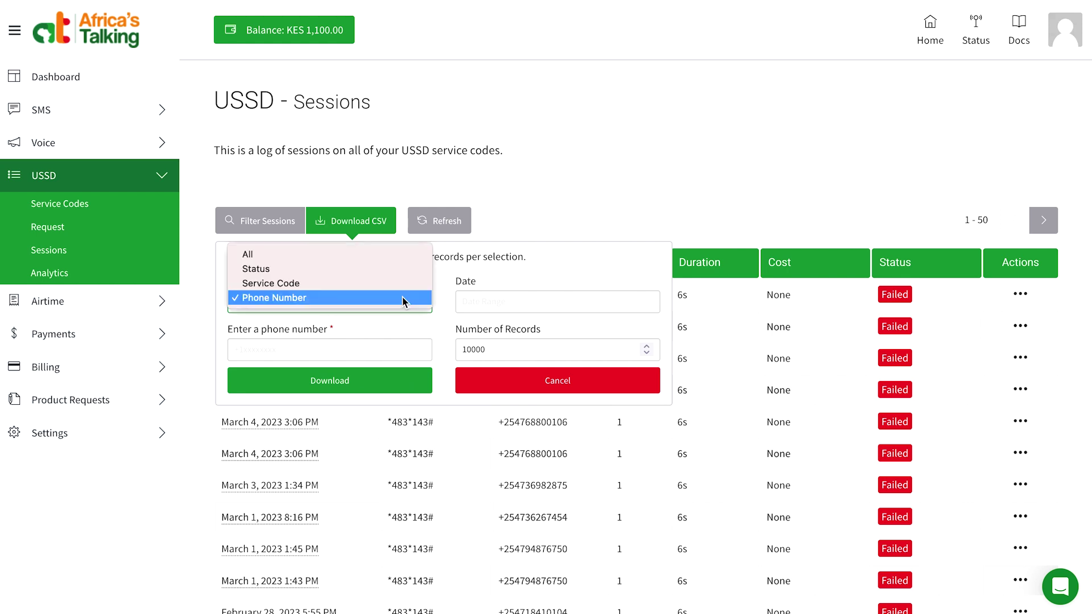
click(349, 254)
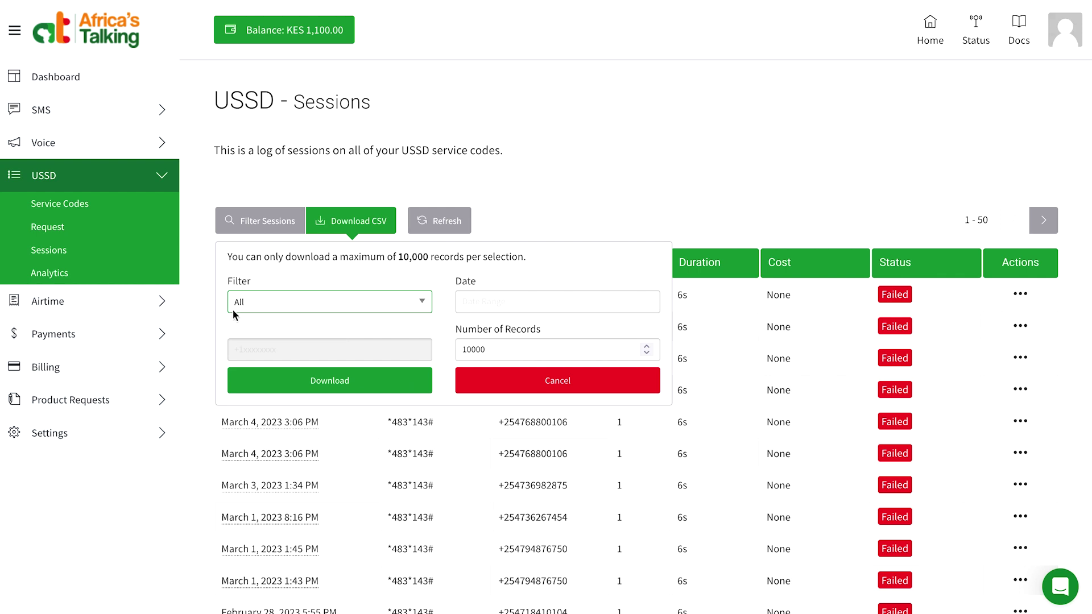
click(375, 305)
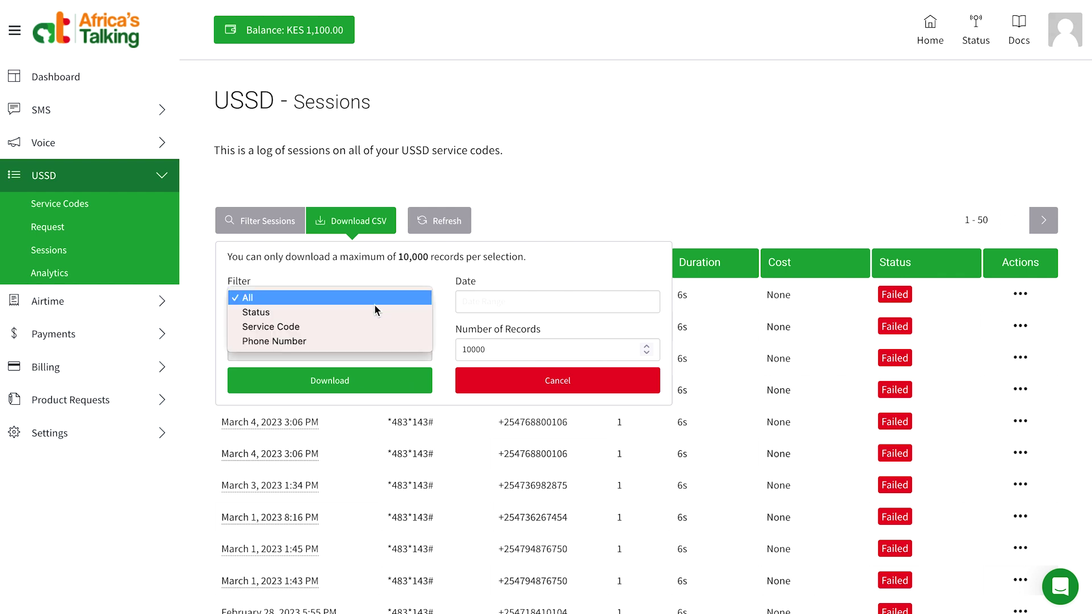
click(374, 307)
click(386, 296)
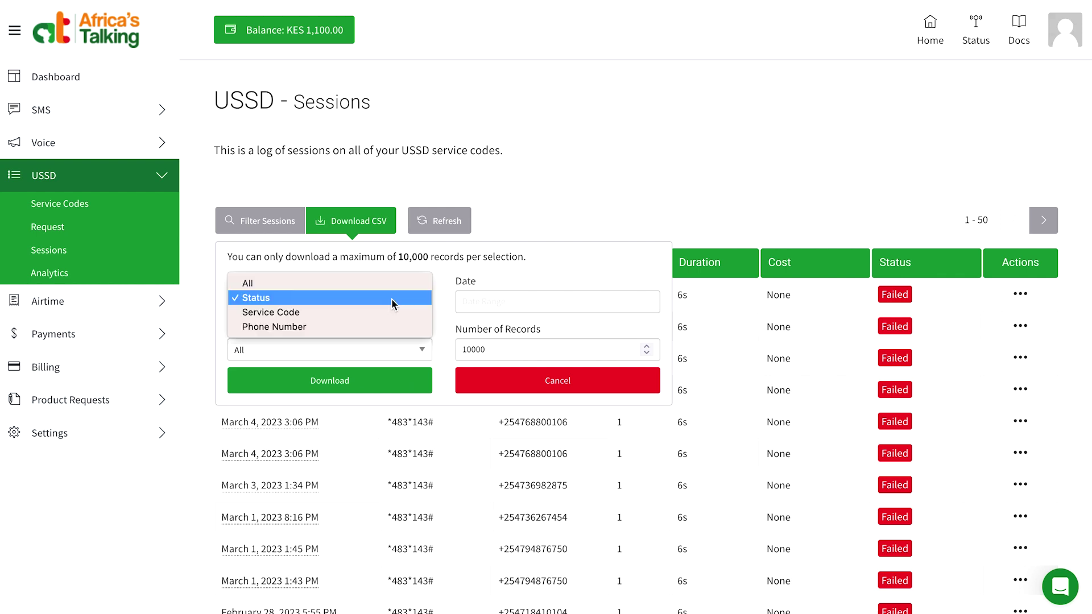
click(350, 284)
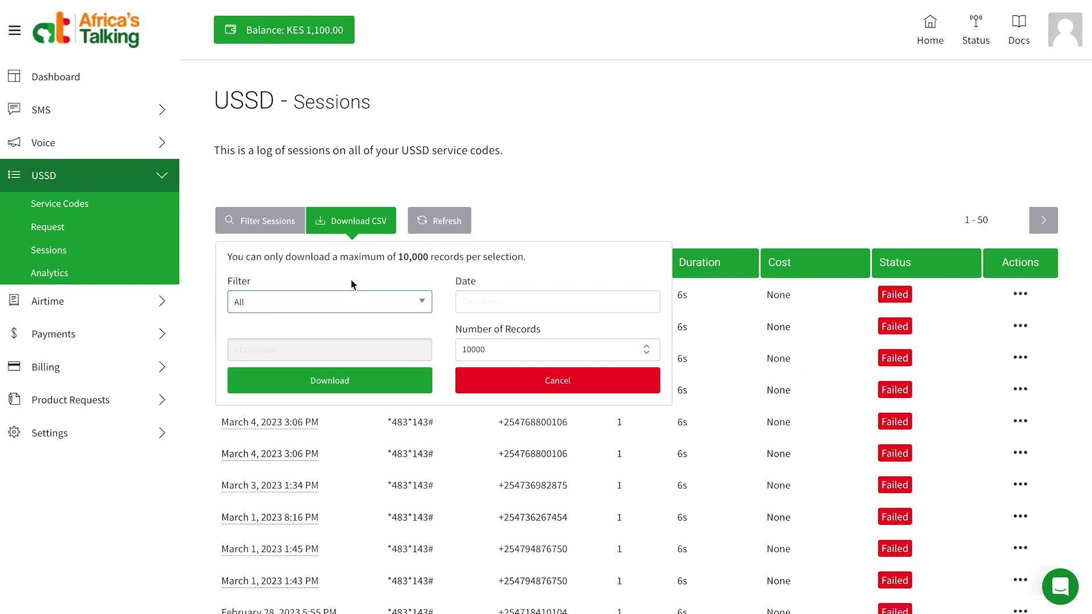
Set the date range to 2023-03-01 through 2023-03-10 and download the sessions CSV
click(505, 310)
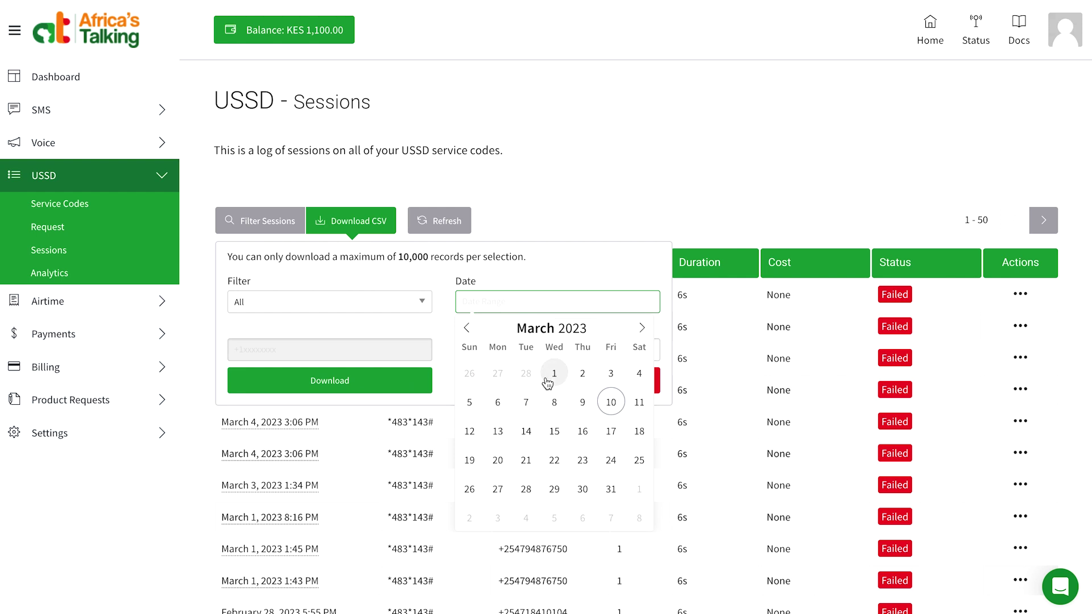
click(554, 374)
click(606, 403)
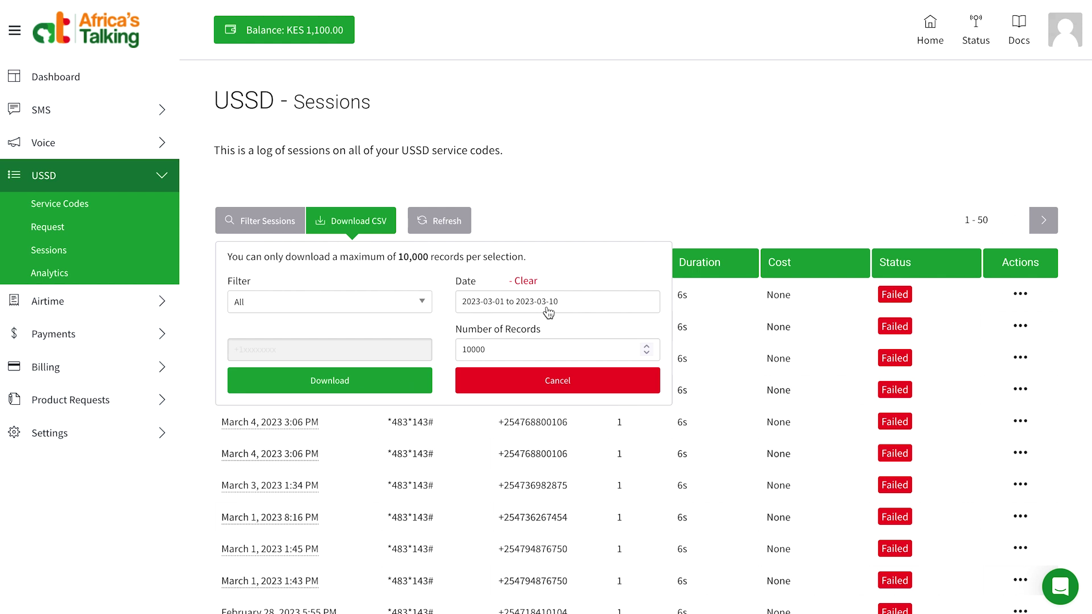
click(351, 382)
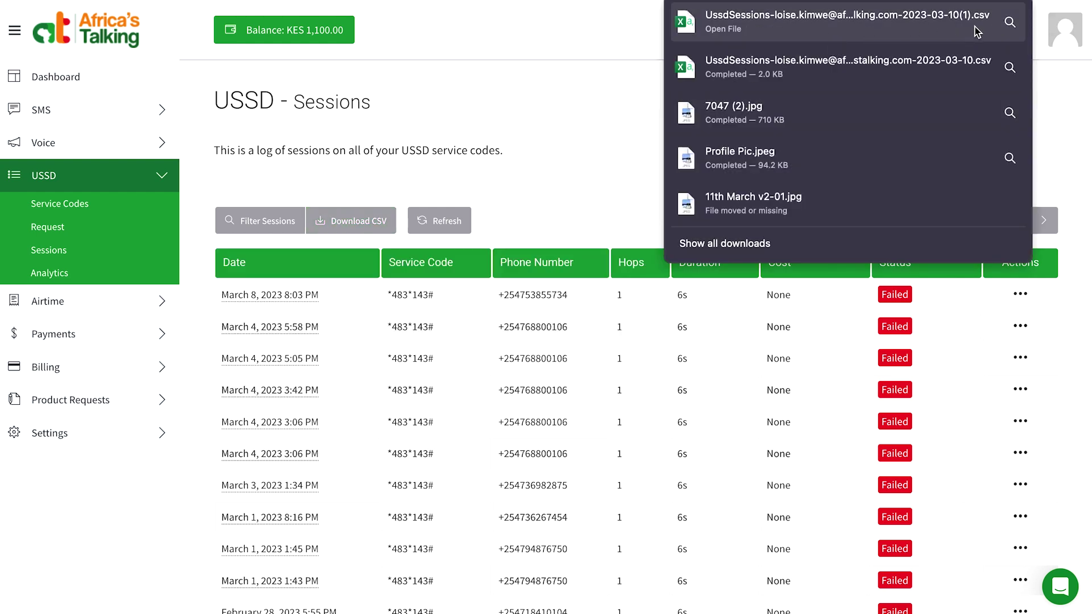
Open the downloaded sessions CSV, then switch away from the browser
click(783, 24)
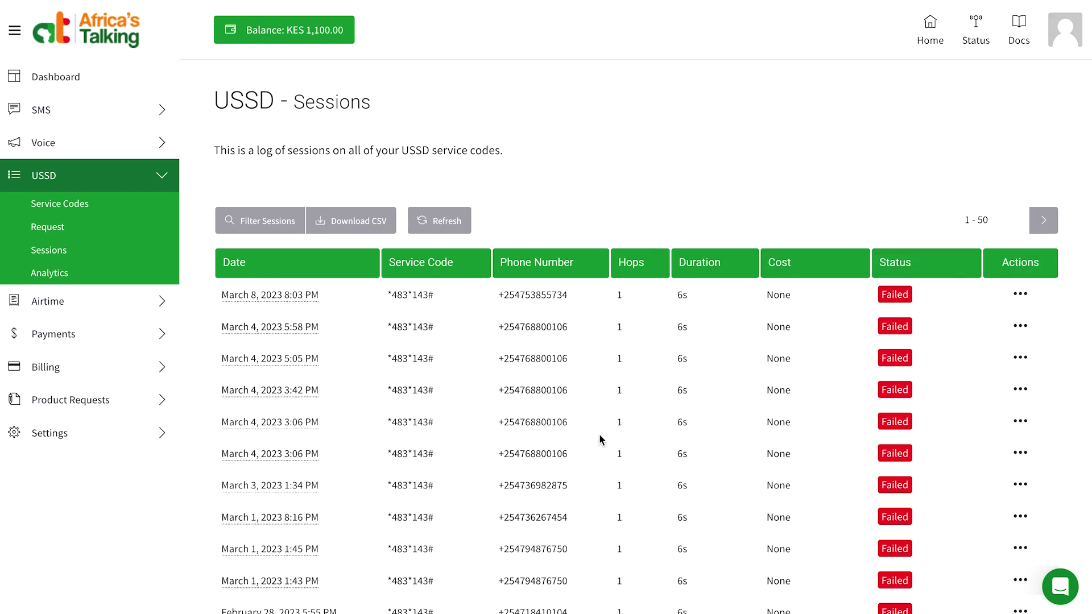
key(ctrl+Left)
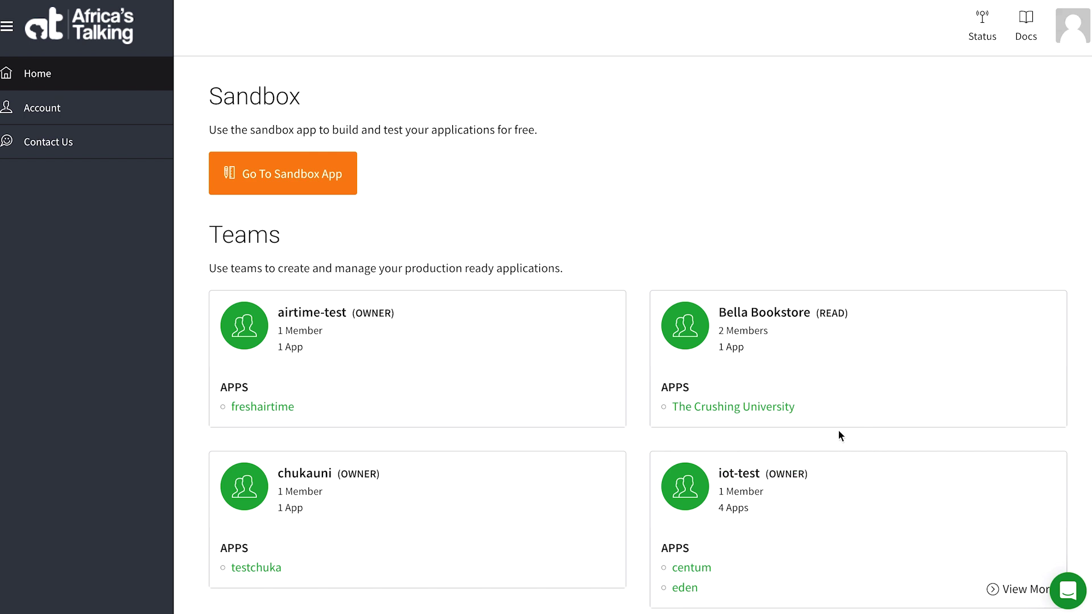
Open The Crushing University app and show its Airtime Transactions log of KES 10.00 transfers
click(769, 412)
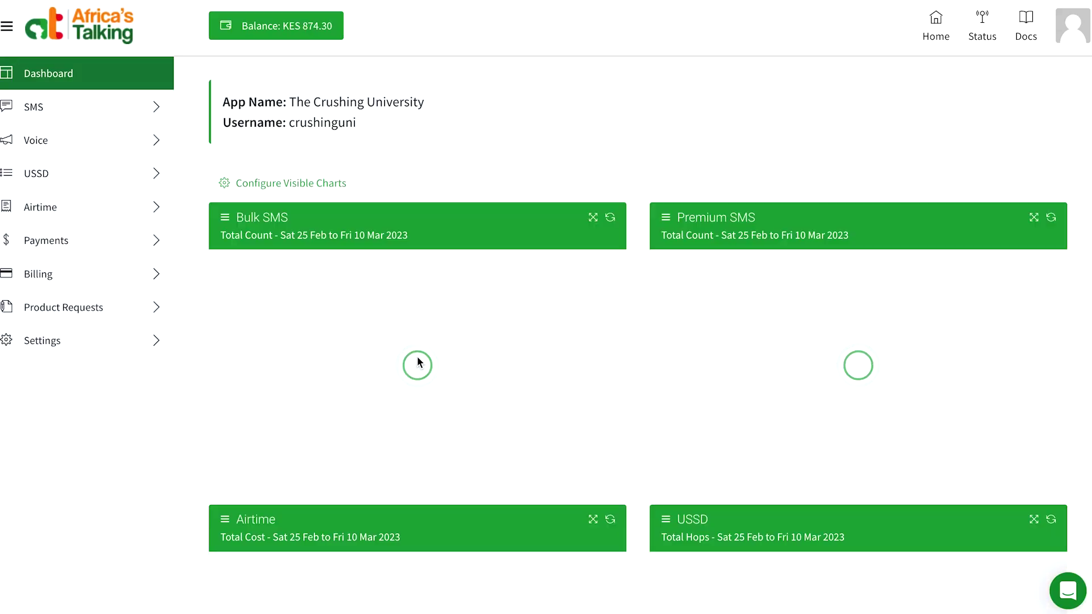
click(163, 218)
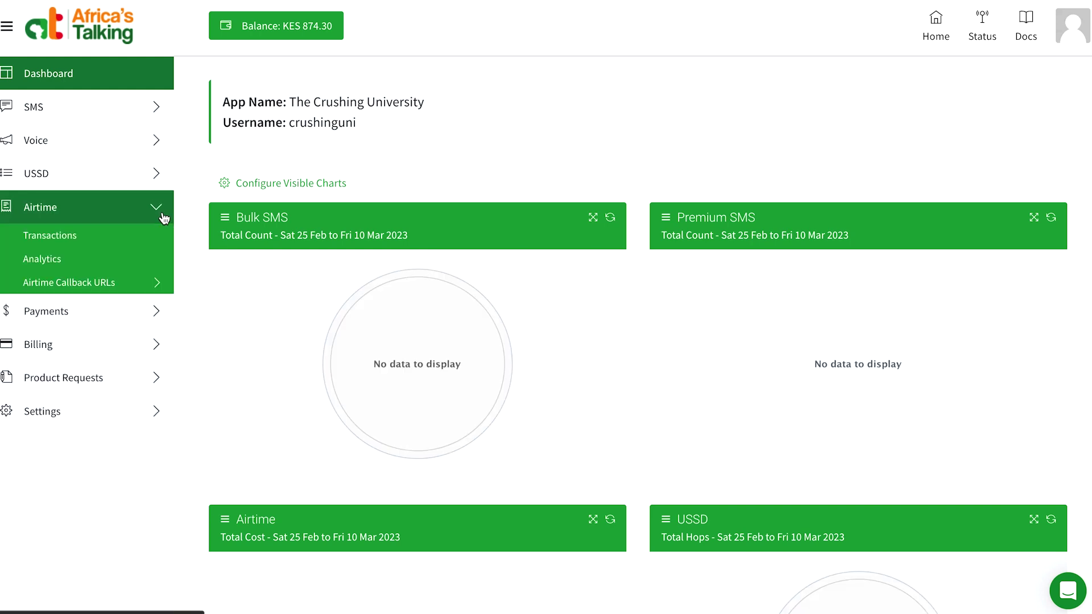
click(95, 243)
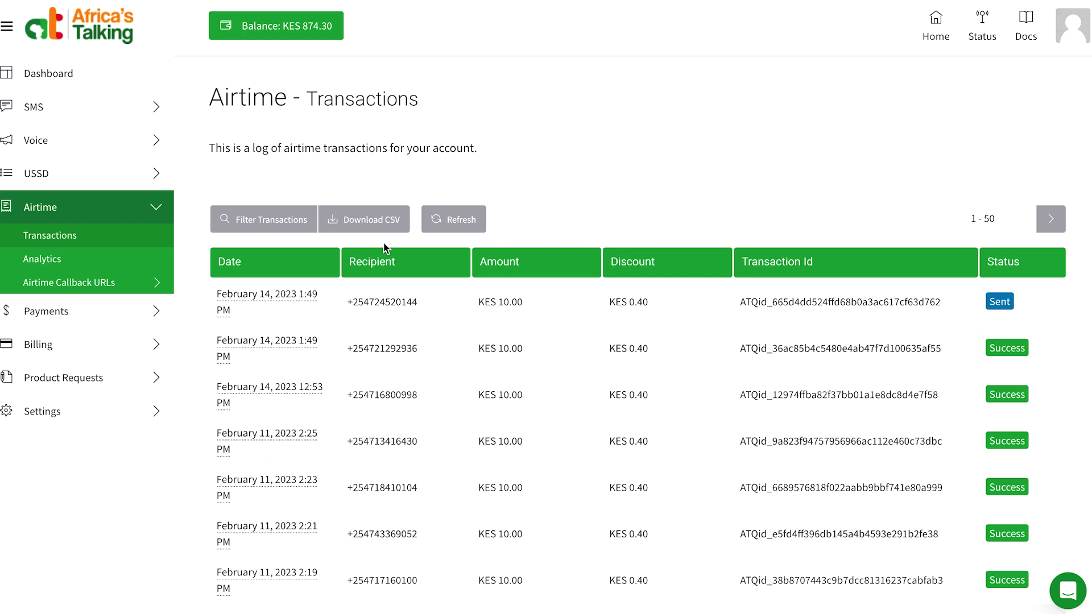
Open the airtime transactions Download CSV form and keep the filter on All
click(367, 228)
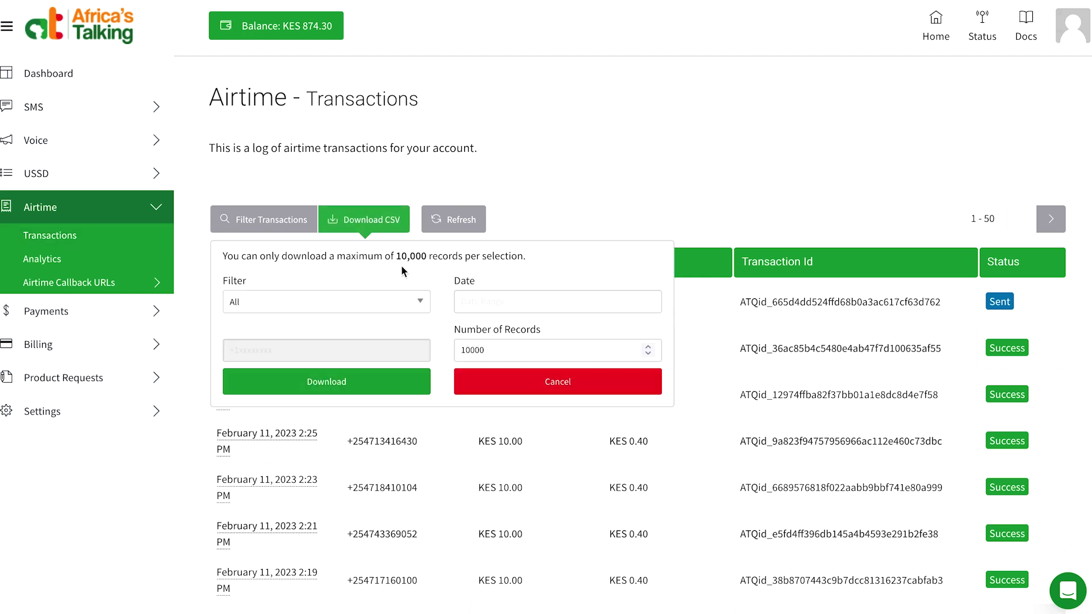
click(426, 307)
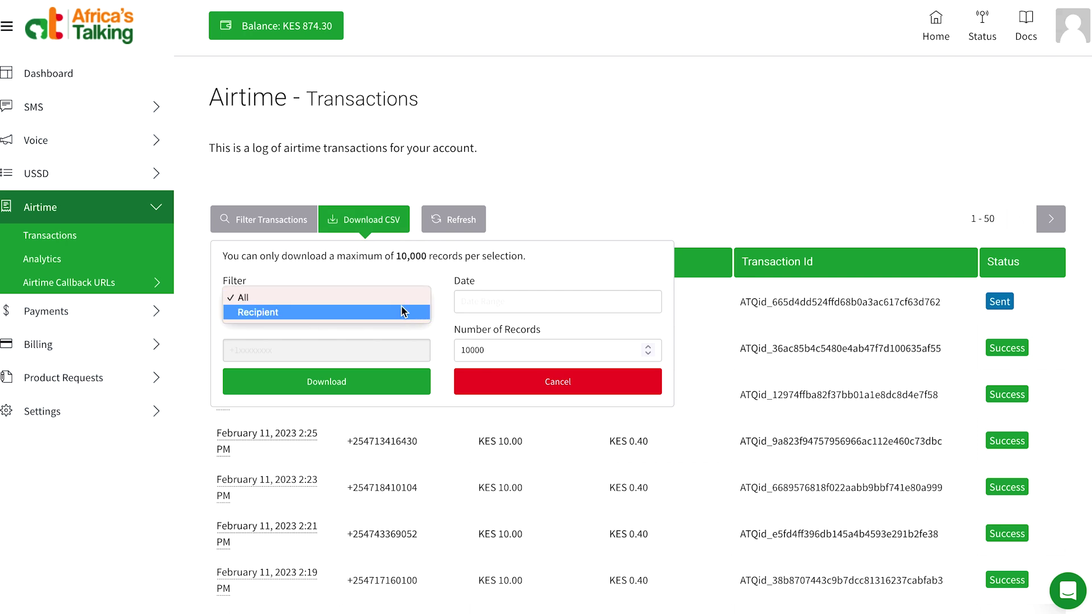
click(402, 300)
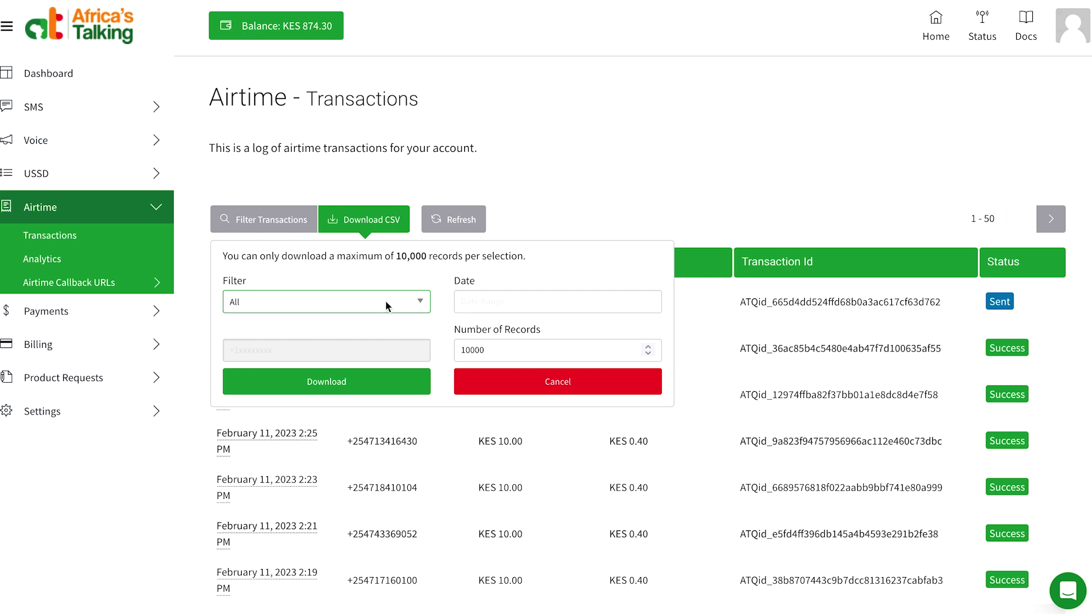
Set the date range to 12–24 February 2023, limit it to 100 records, and download
click(500, 309)
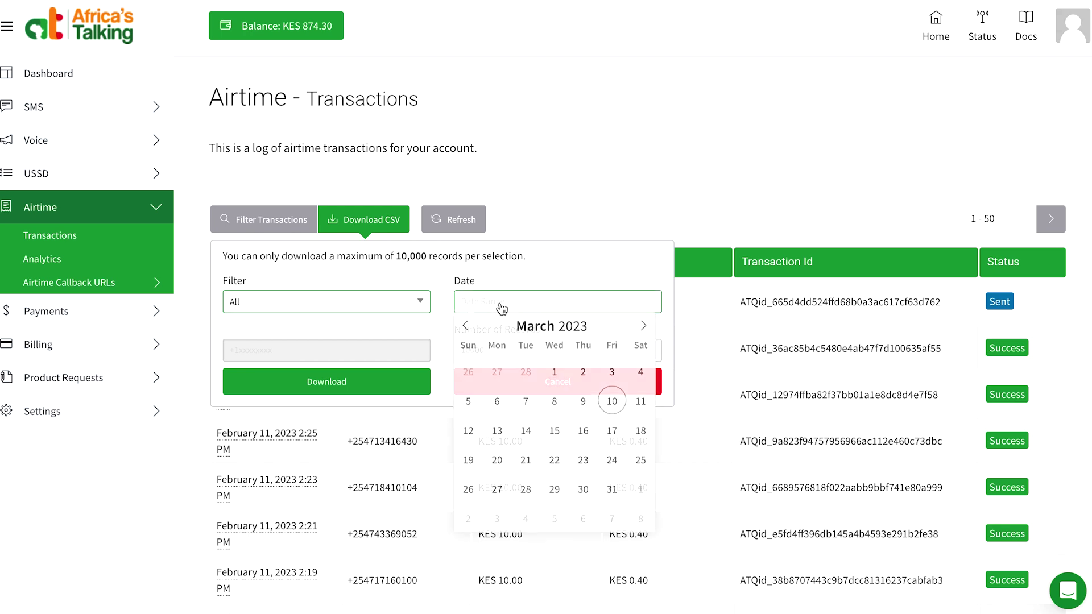
click(466, 329)
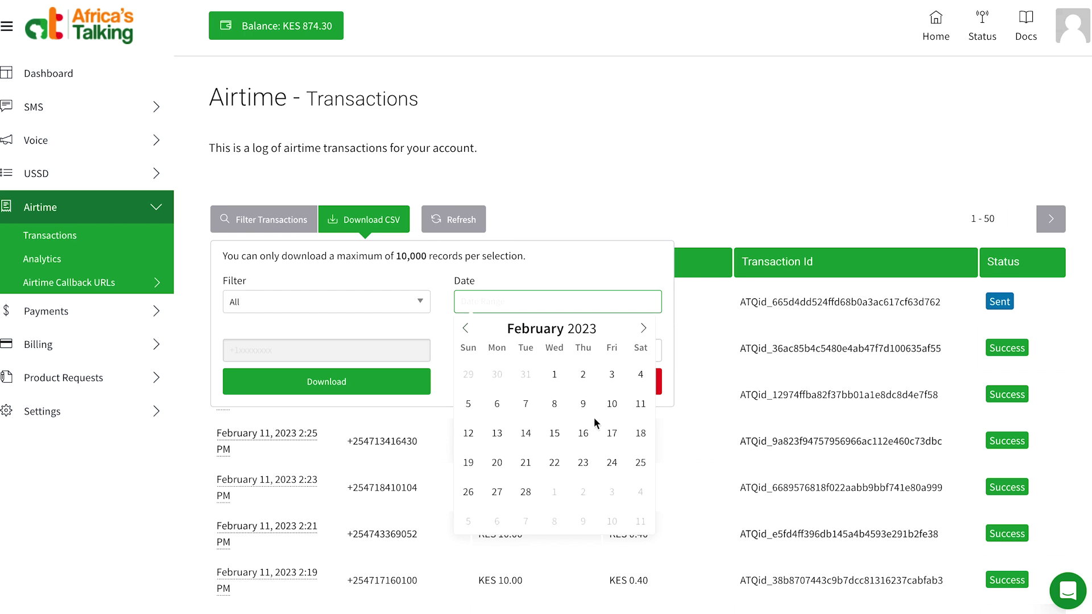
click(469, 434)
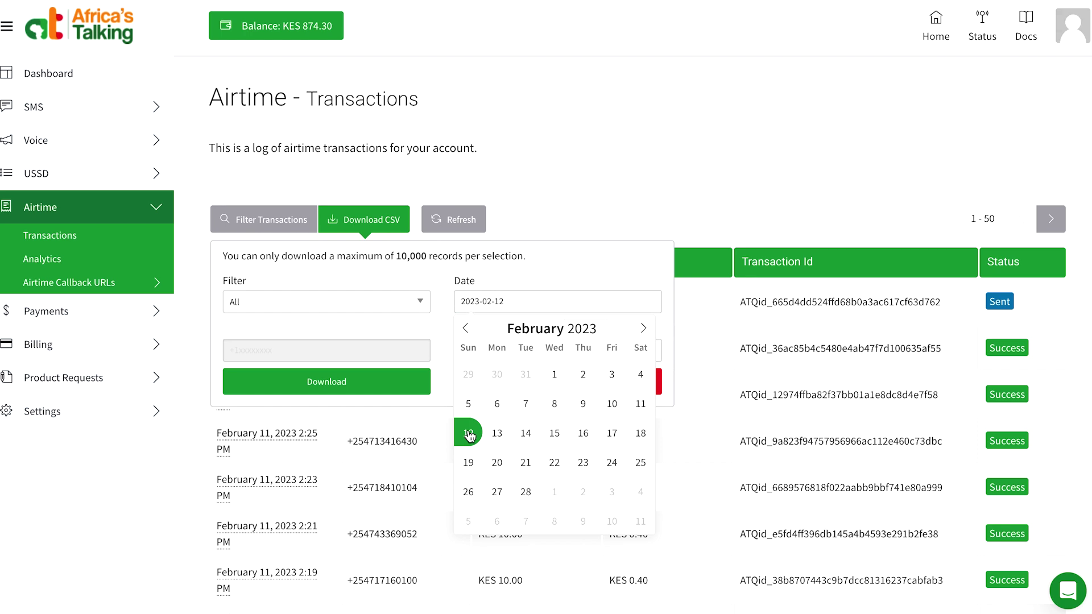
click(613, 461)
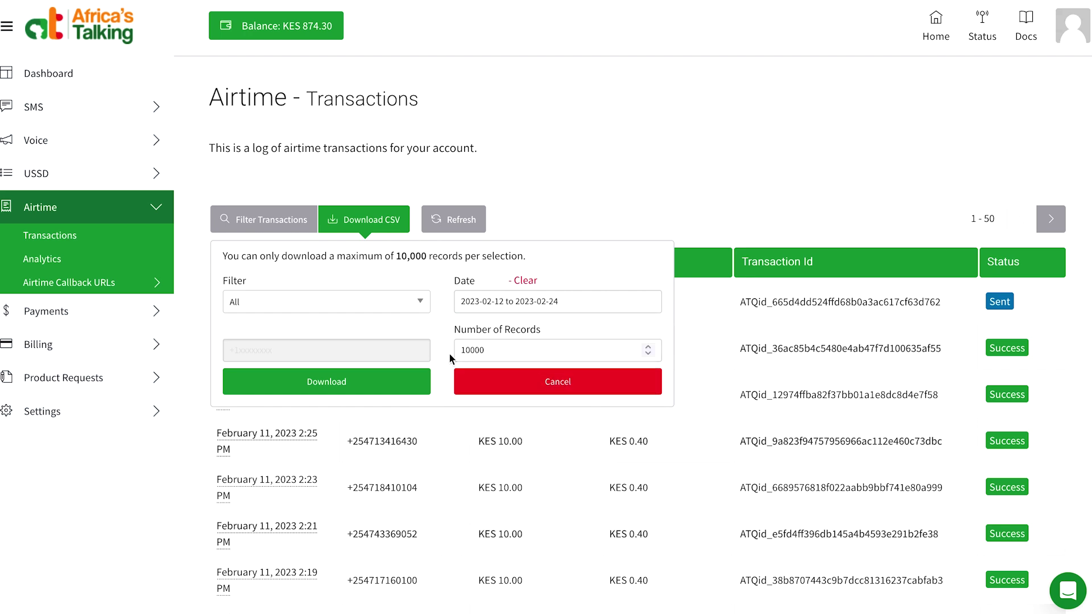
click(544, 345)
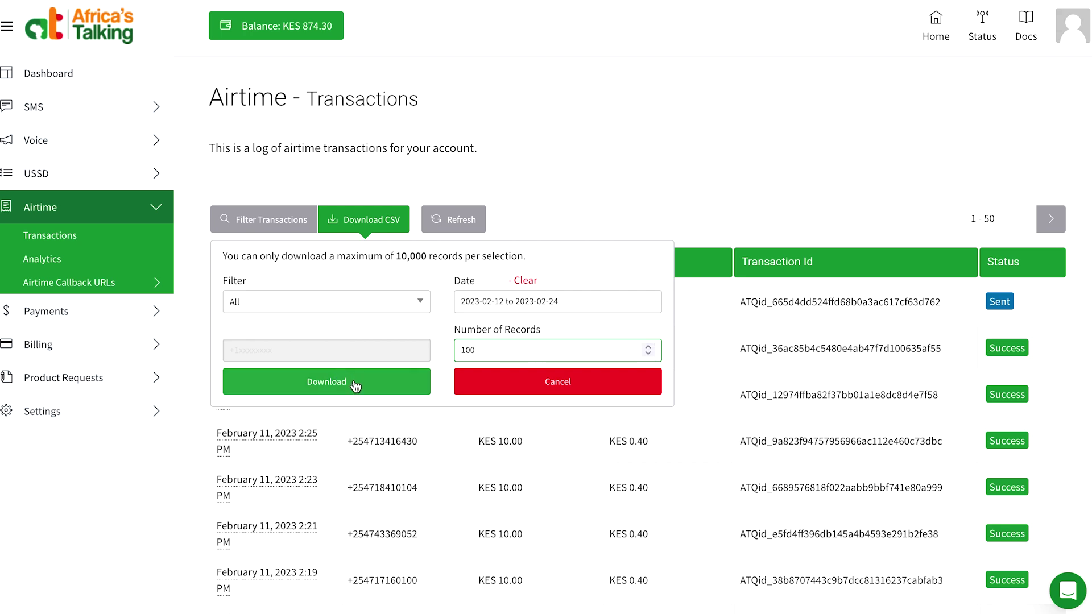
click(330, 386)
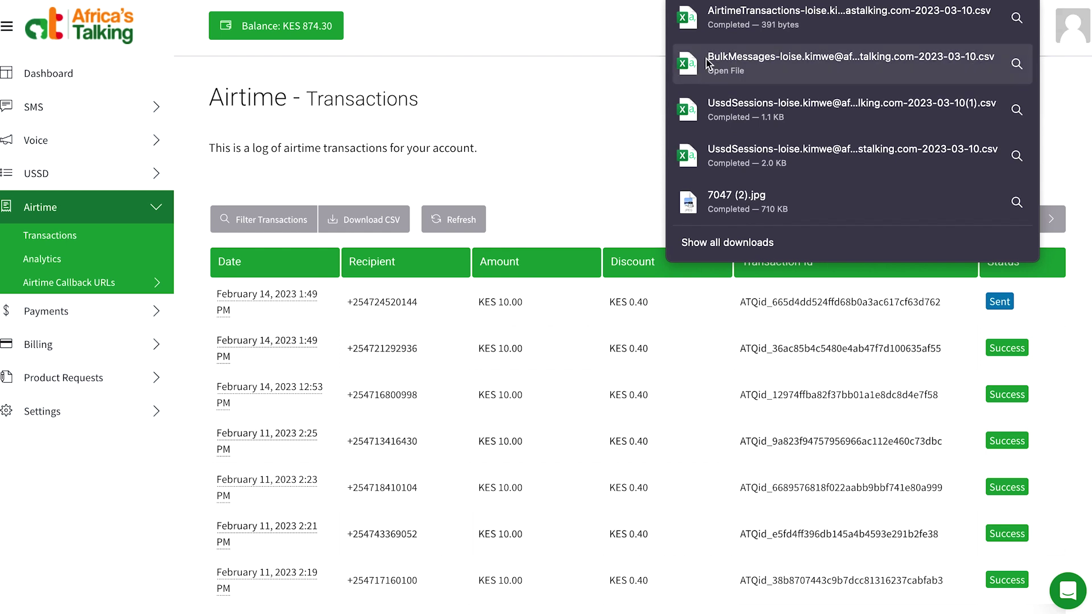
Open the AirtimeTransactions CSV in Excel and look across its three transaction rows
click(767, 20)
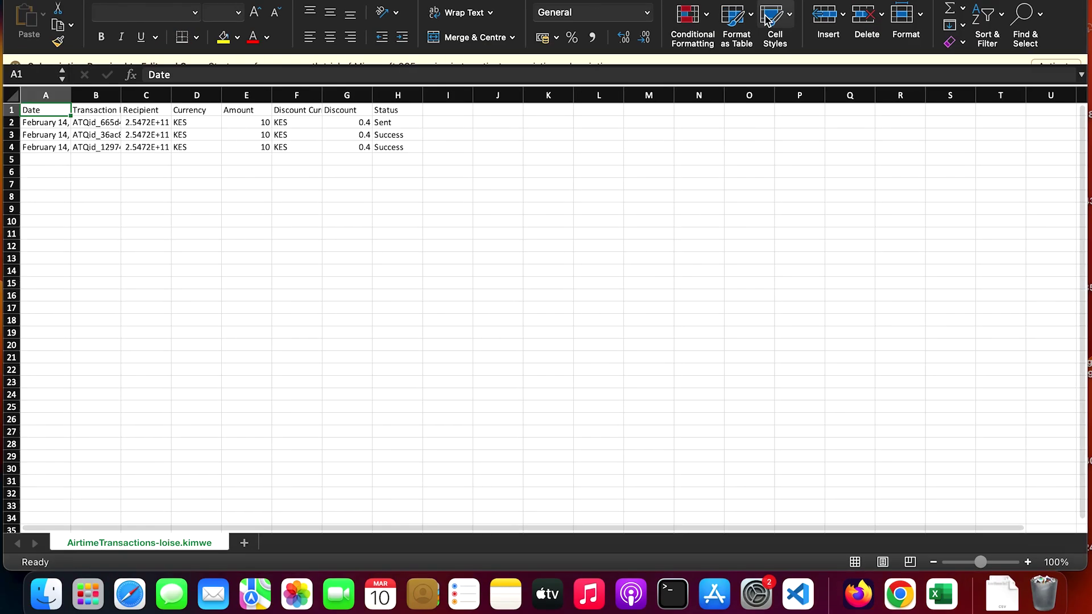
scroll(514, 306, right, 2)
scroll(513, 306, left, 2)
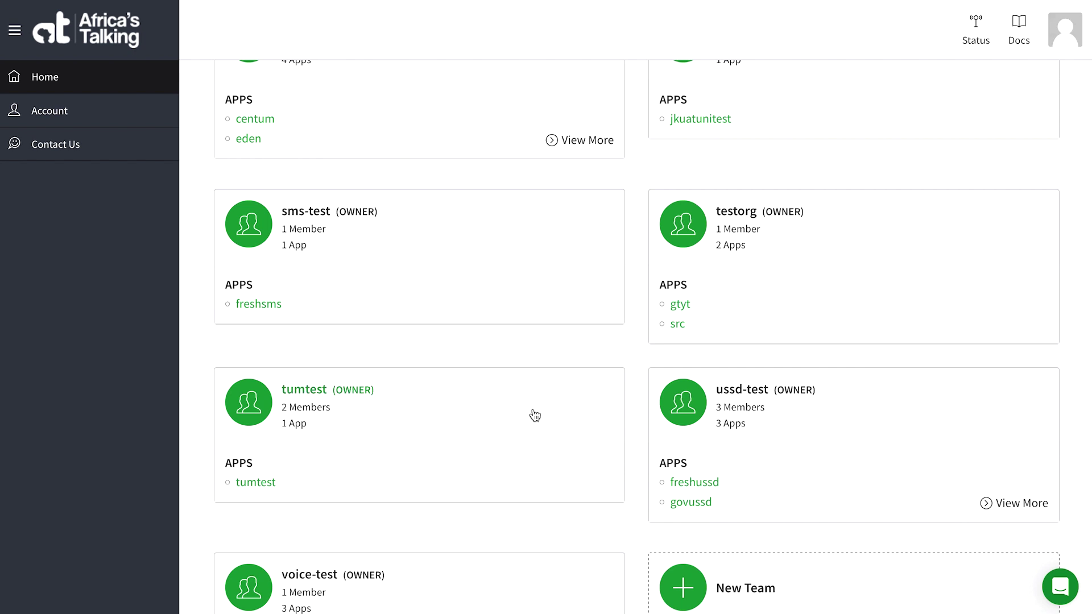
Open freshsms under sms-test and show its SMS > Bulk SMS Outbox of 26 messages
scroll(510, 401, up, 1)
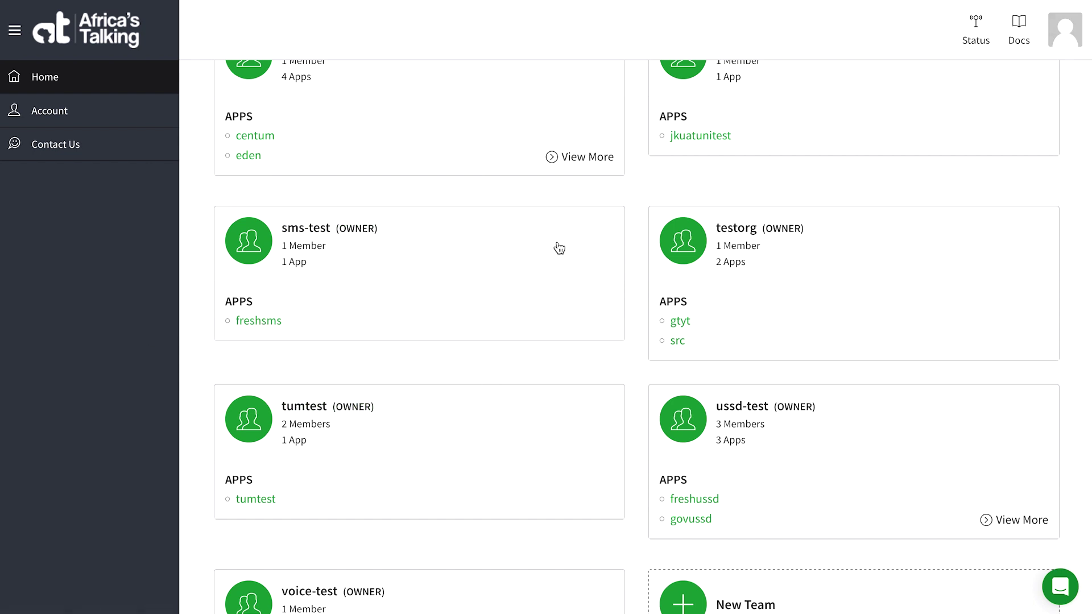
click(263, 323)
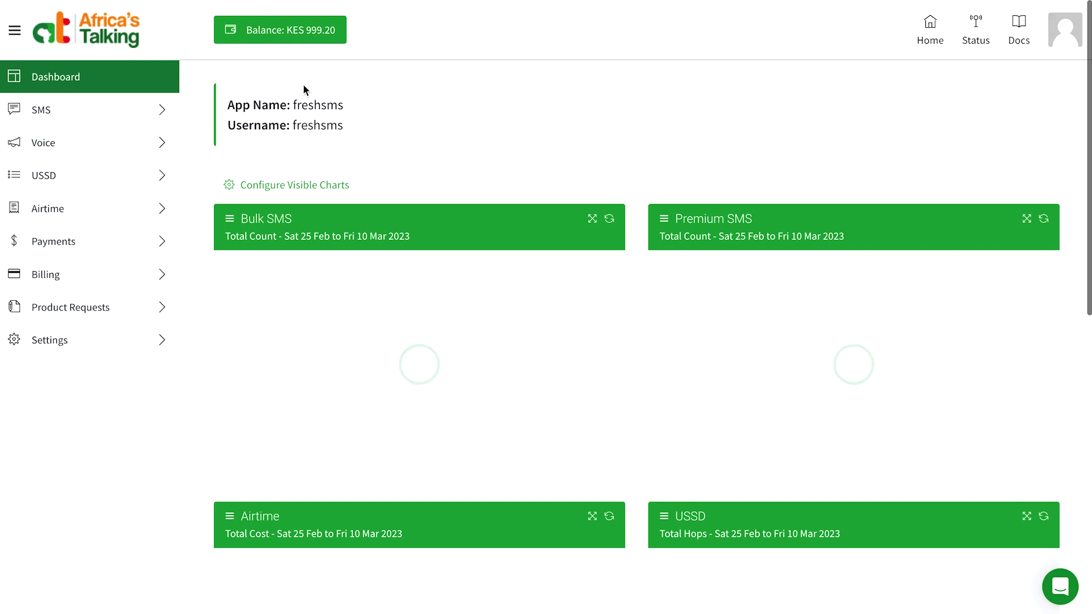
click(151, 118)
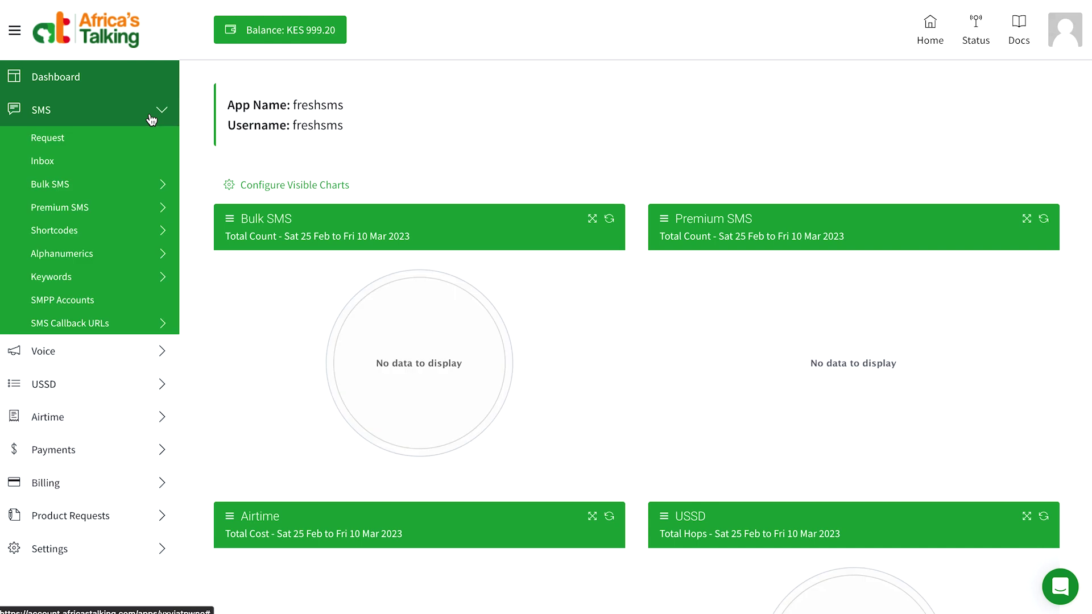
click(139, 185)
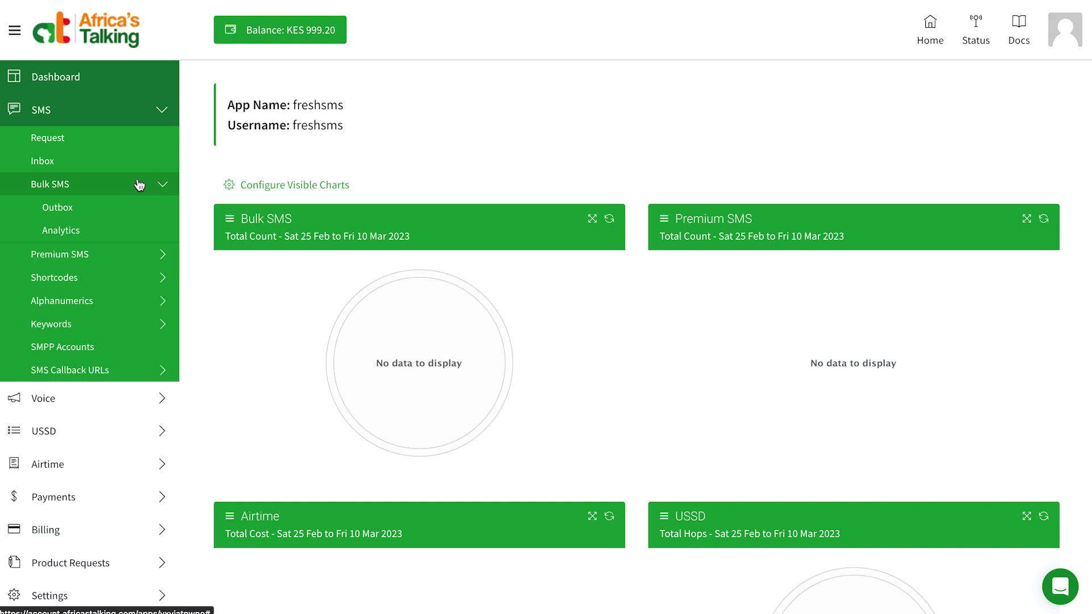
click(57, 208)
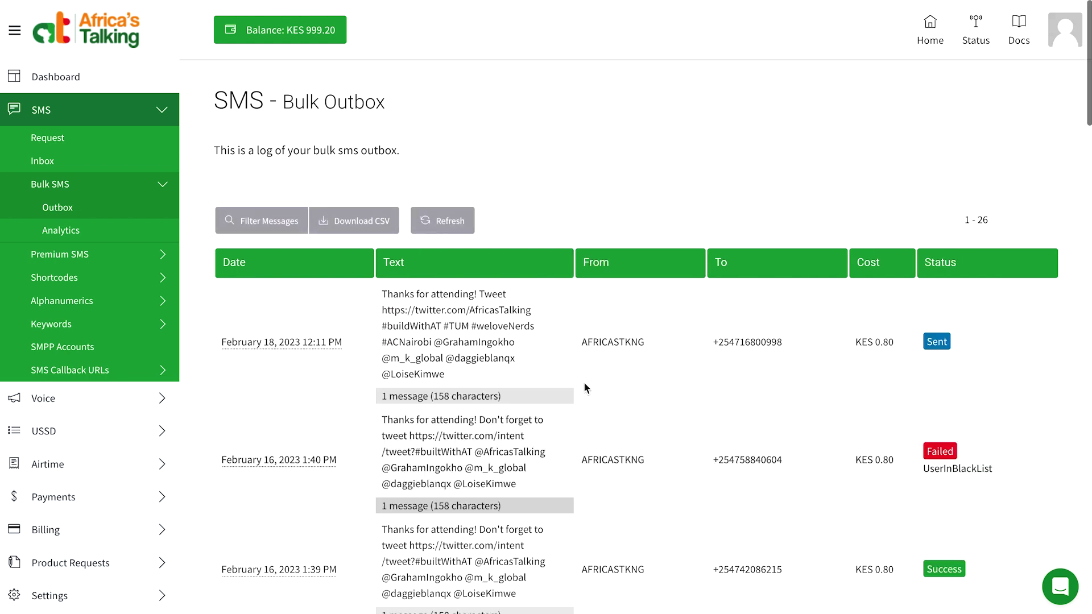
Open the bulk SMS CSV form and try the From and To filters before returning to All
scroll(585, 386, down, 3)
scroll(585, 386, up, 3)
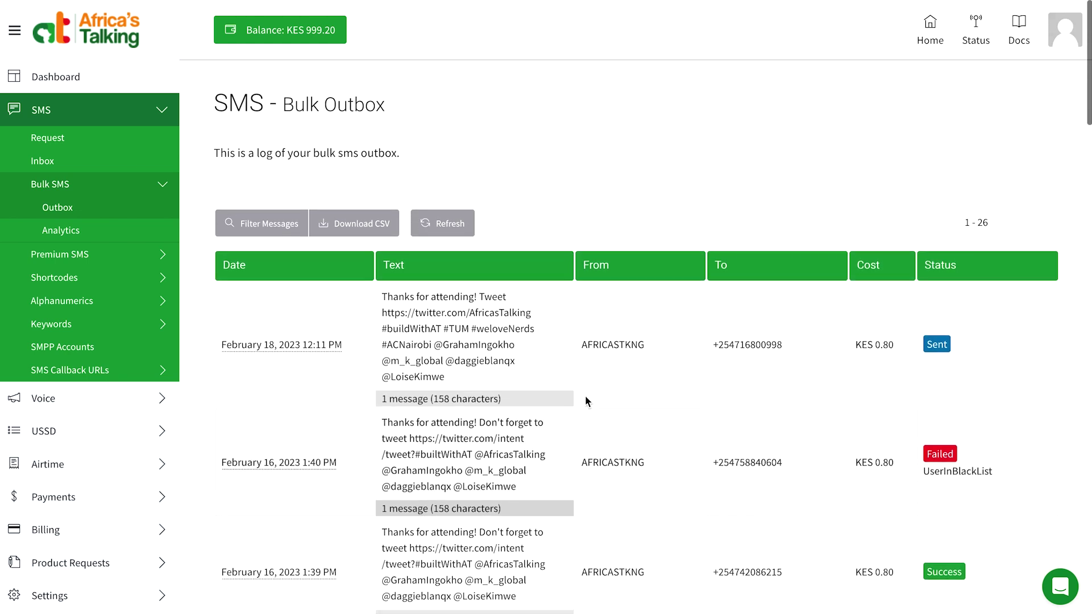
click(358, 226)
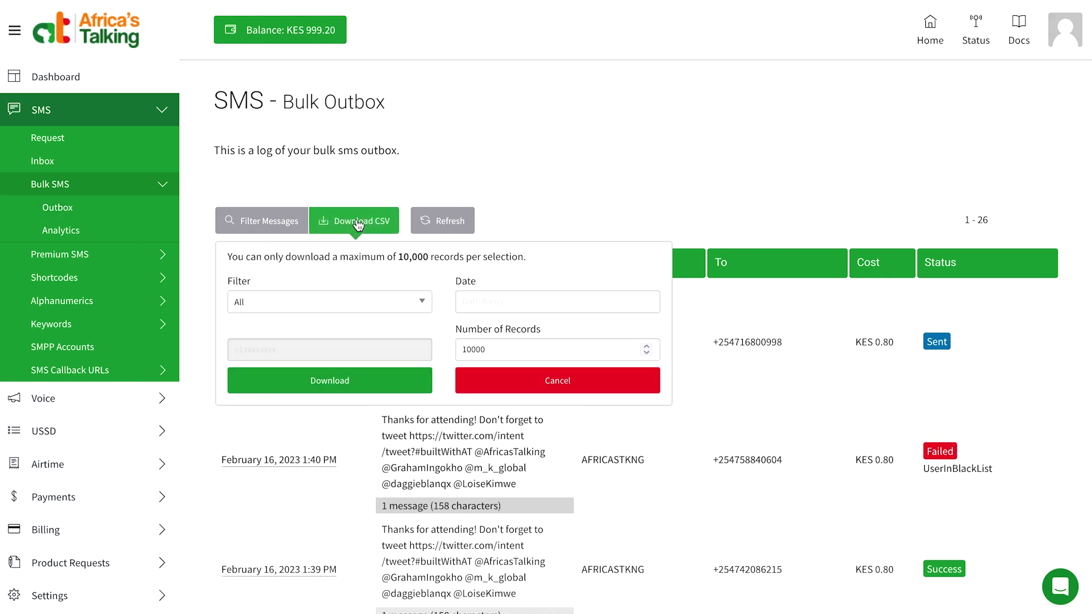
click(422, 302)
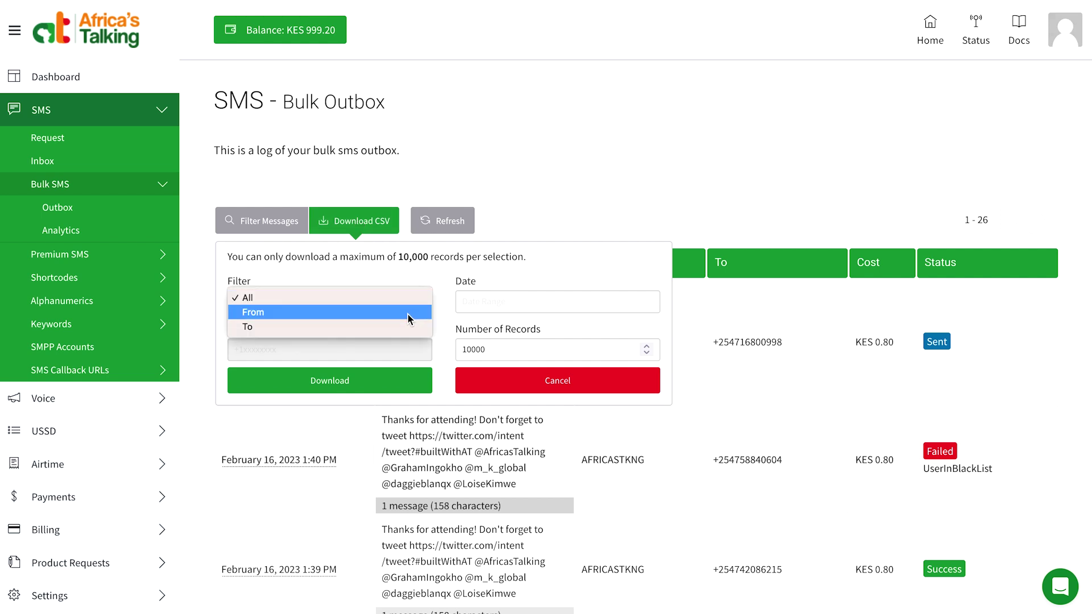
click(360, 313)
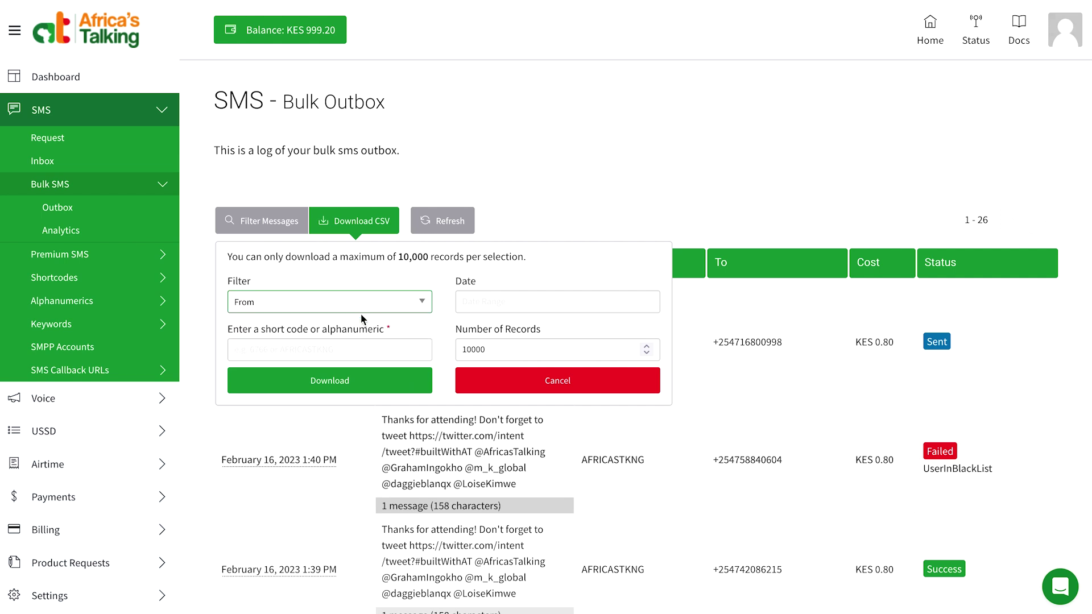
click(421, 301)
click(400, 312)
click(422, 302)
click(374, 271)
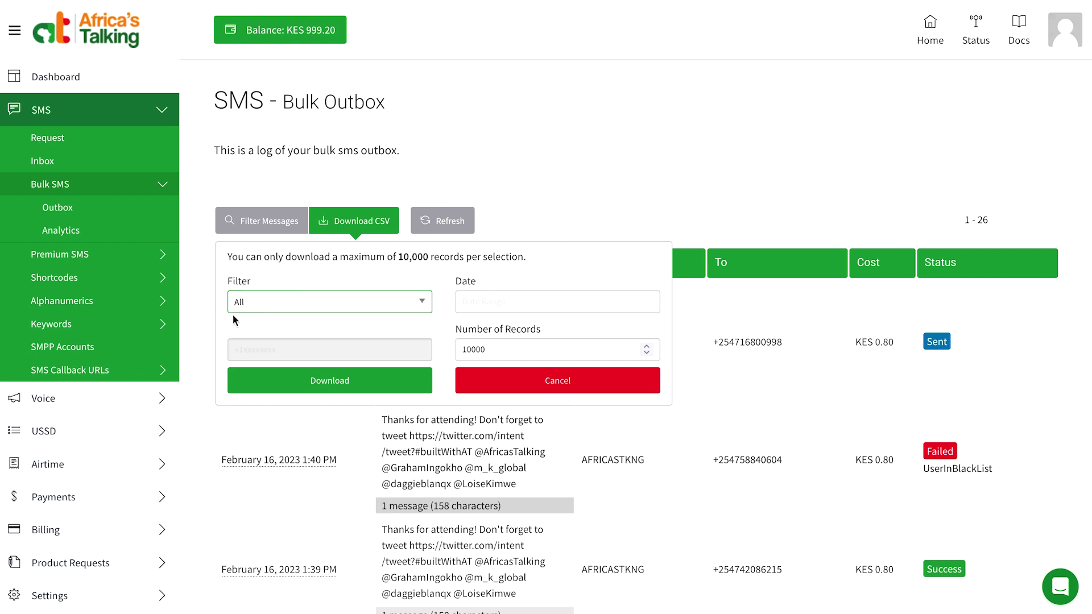
Pick March 1 to March 10 in the Date Range calendar of the bulk SMS export
click(536, 301)
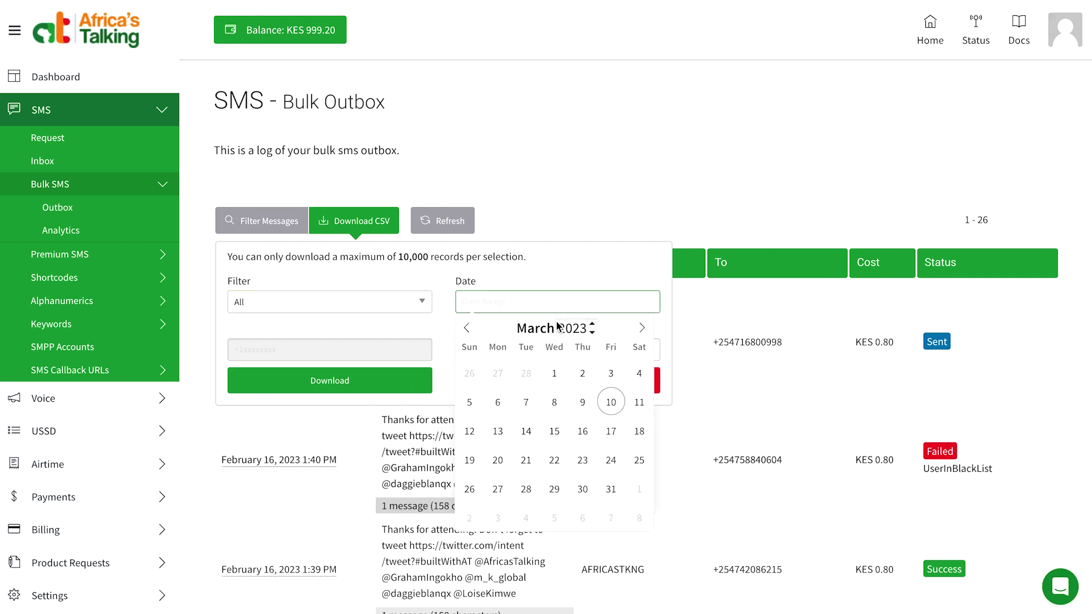
click(555, 375)
click(611, 402)
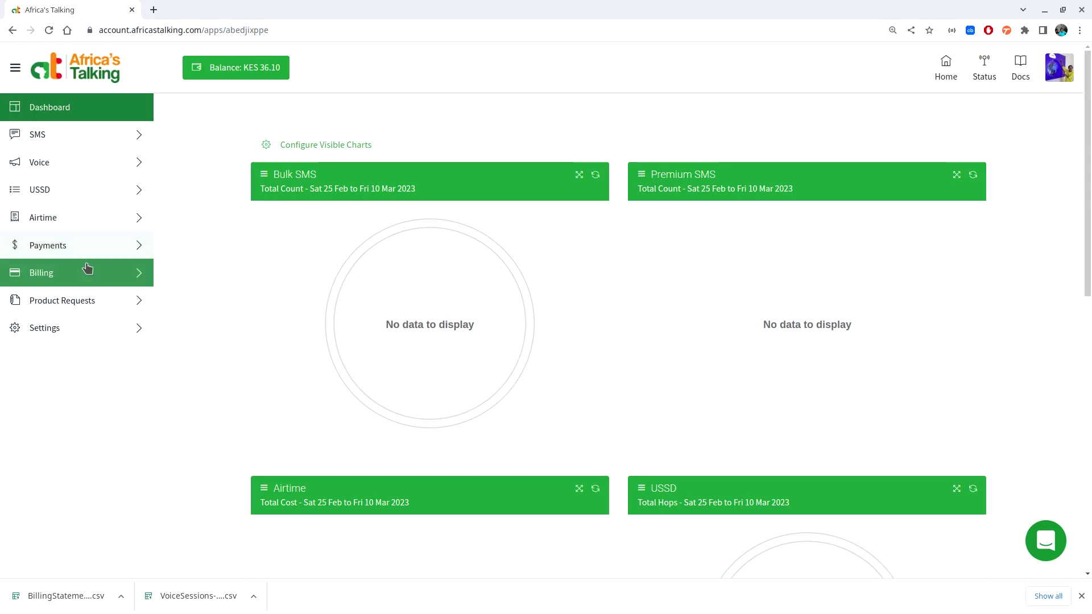
Open the CSV download form on Billing > Expenditure and set Expenses to Voice Session
click(85, 272)
click(71, 317)
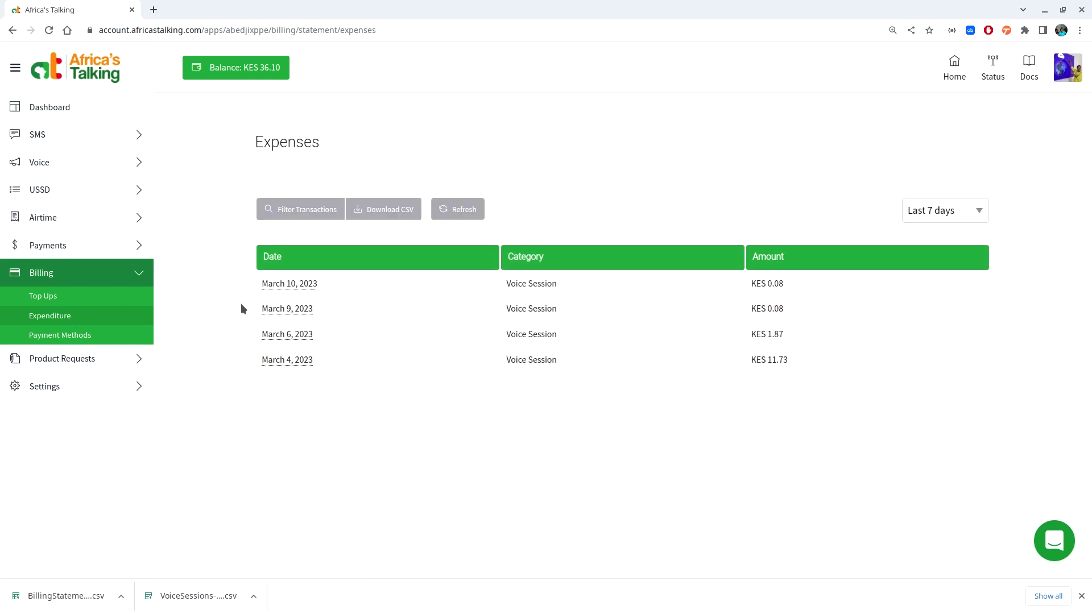
click(382, 210)
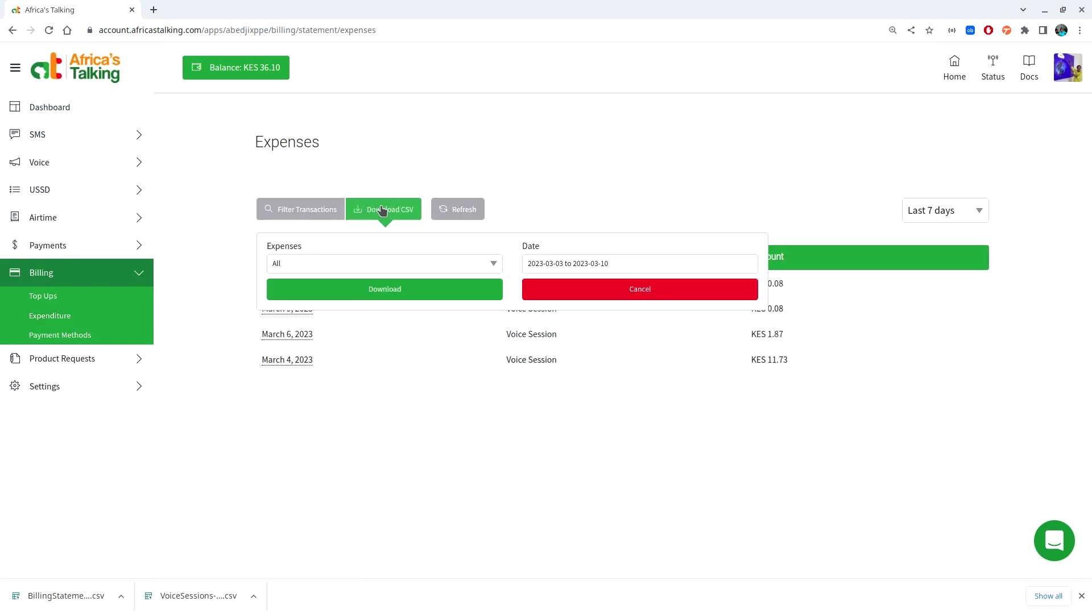
click(434, 260)
click(351, 323)
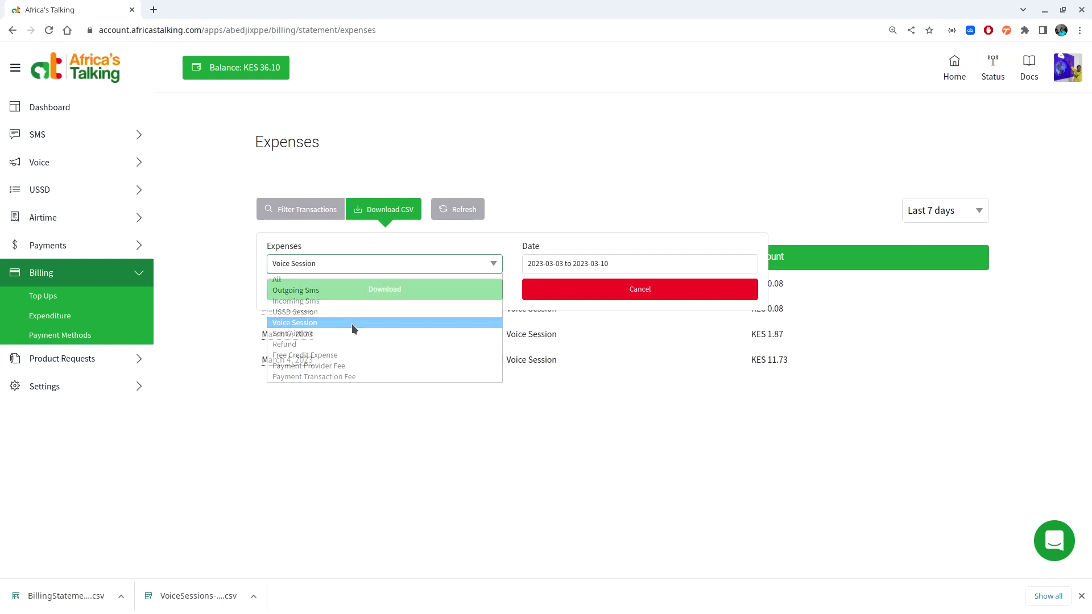
Set the date range to March 2–10, then download and save the expenses CSV
click(539, 266)
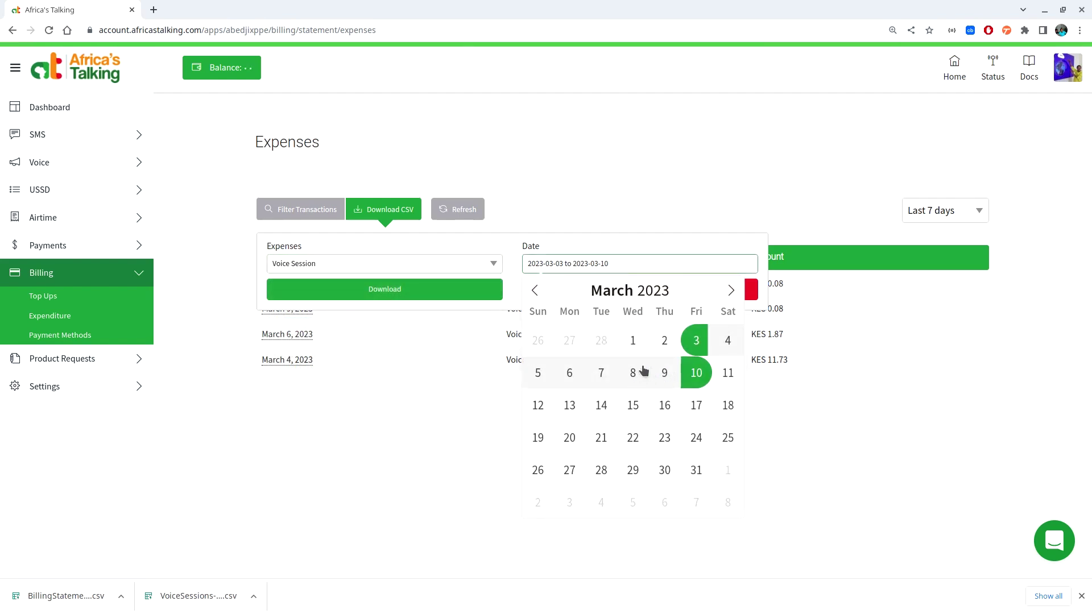
click(665, 343)
click(698, 380)
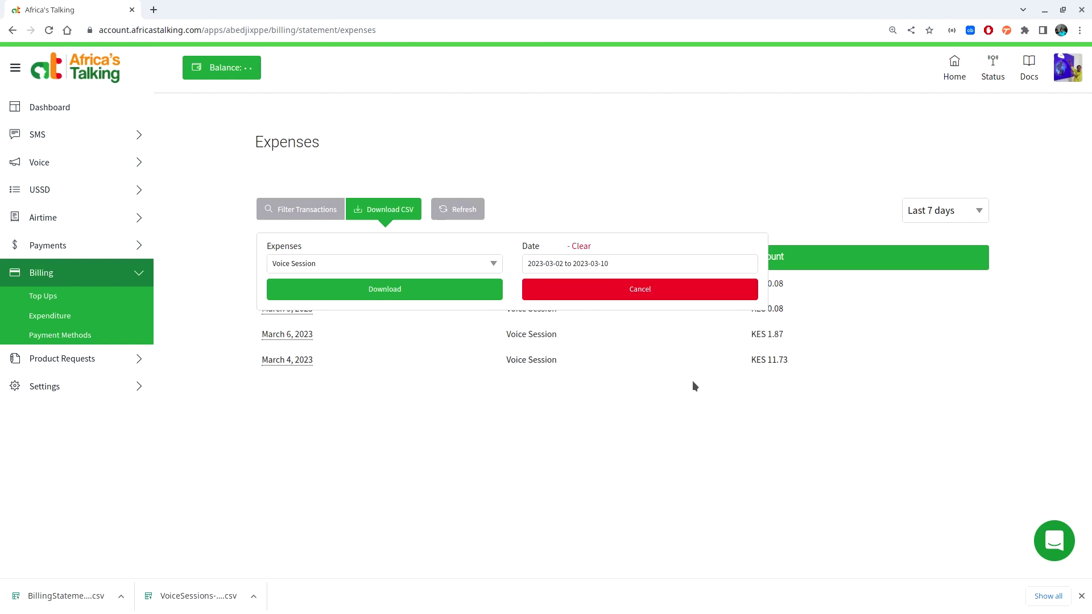
click(419, 291)
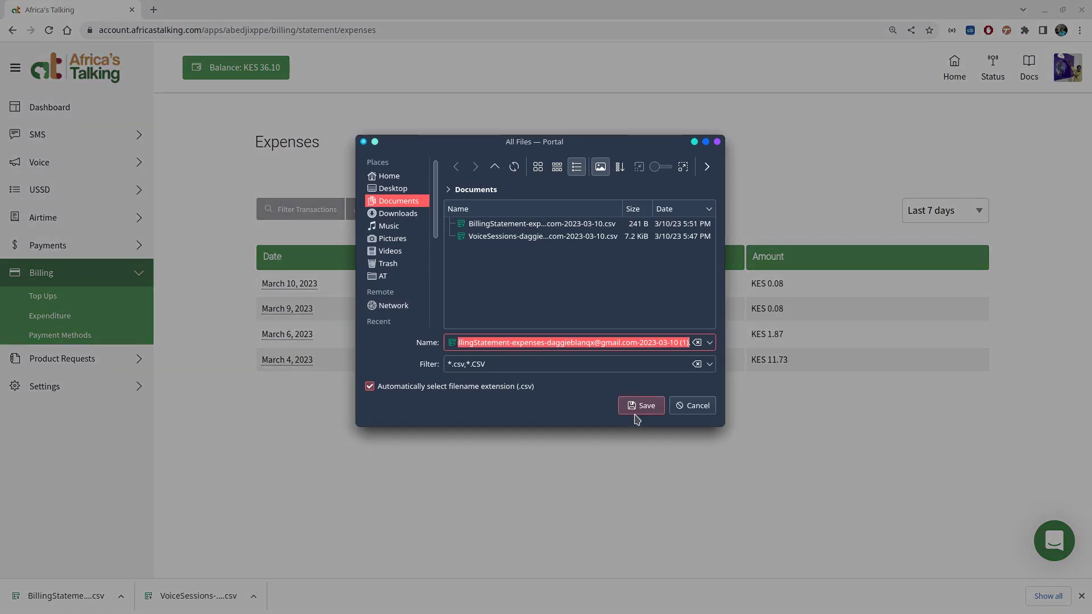
click(640, 406)
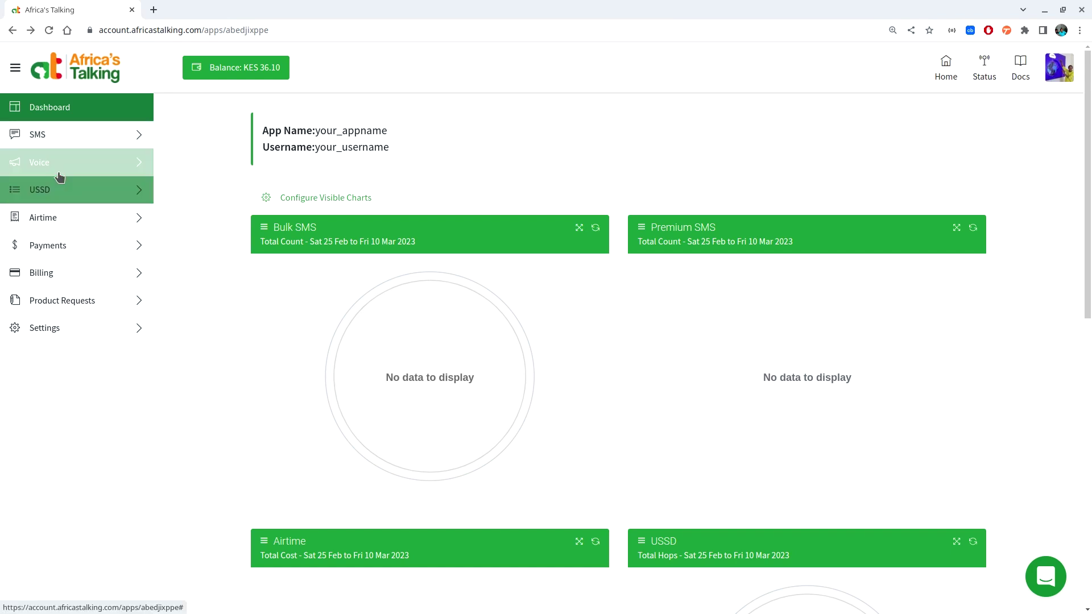
Open the CSV download form on the Voice Sessions log
click(57, 163)
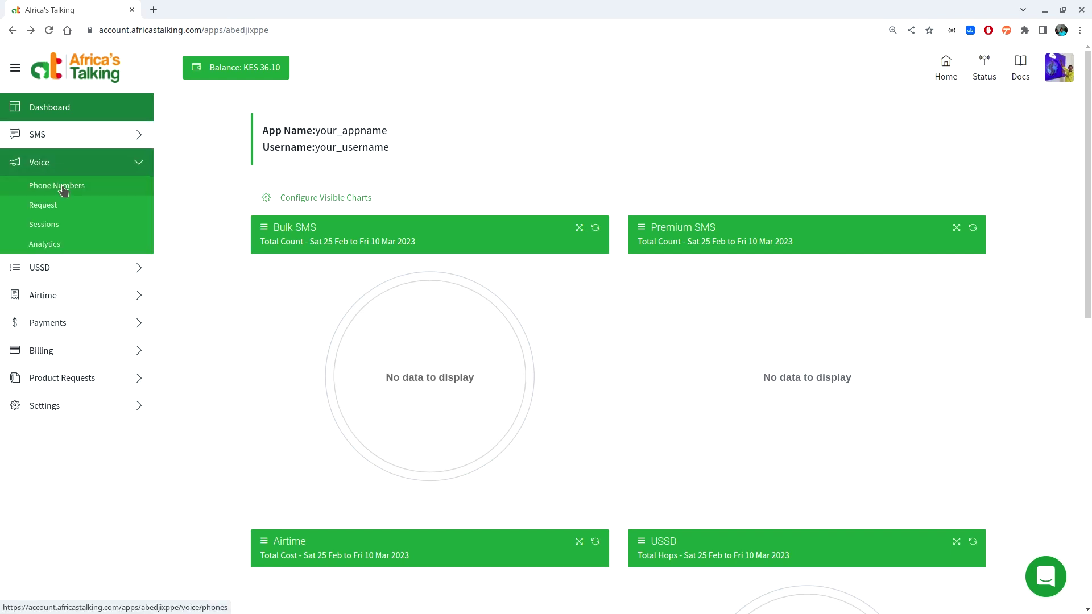
click(63, 227)
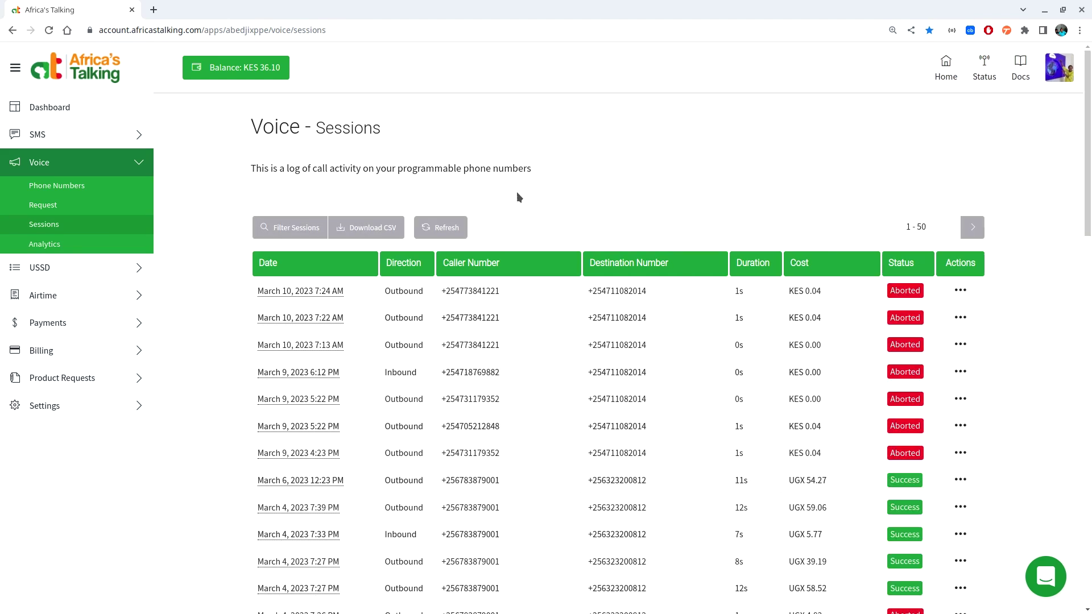
click(370, 227)
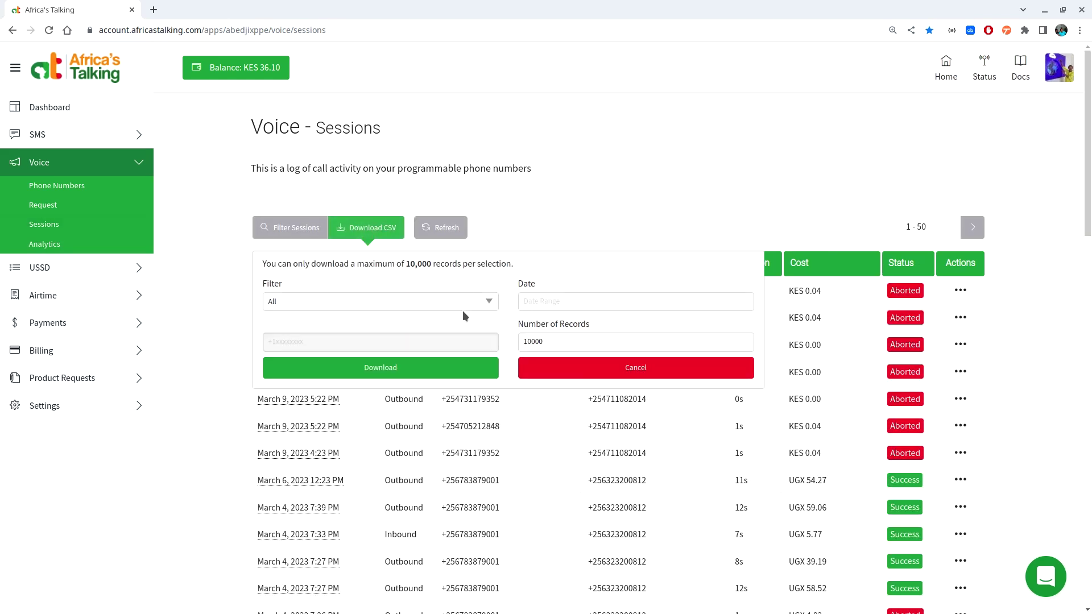
Set the date range to March 1–9, cap records at 100, and save the CSV
click(549, 306)
click(628, 378)
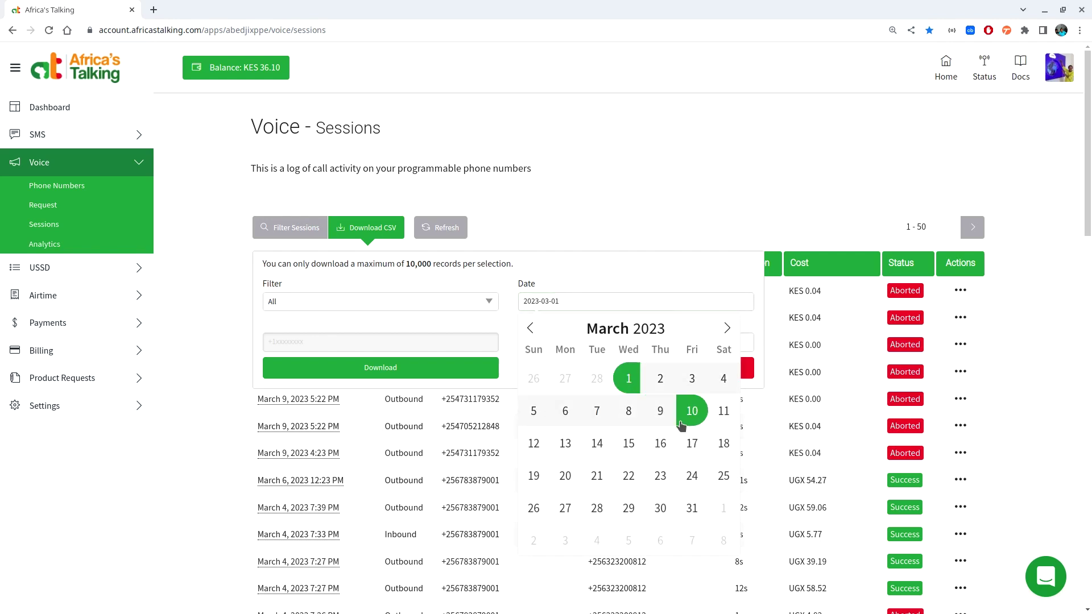
click(660, 412)
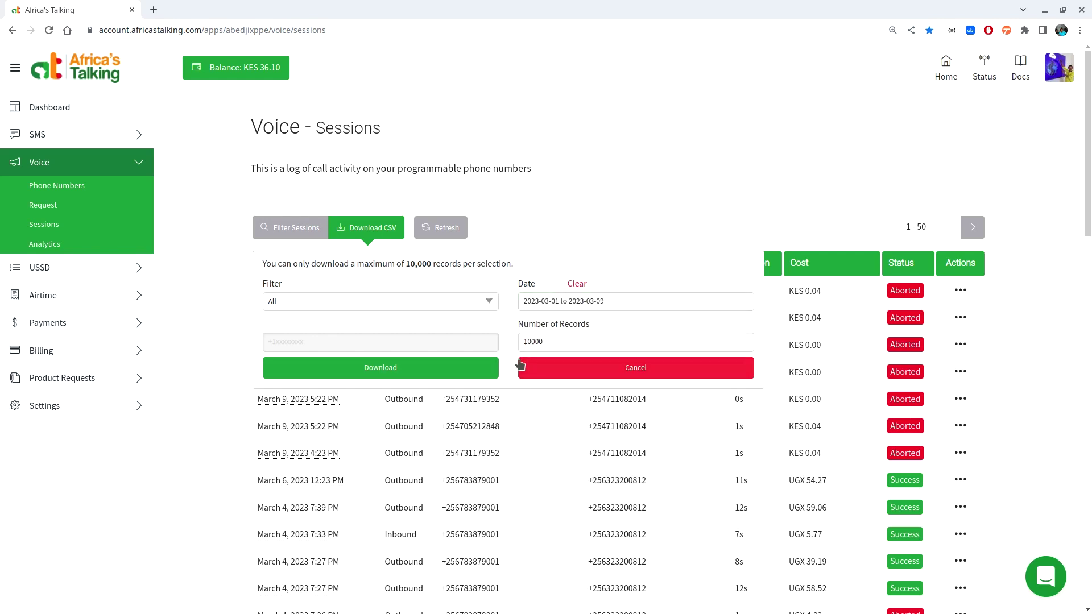
click(564, 341)
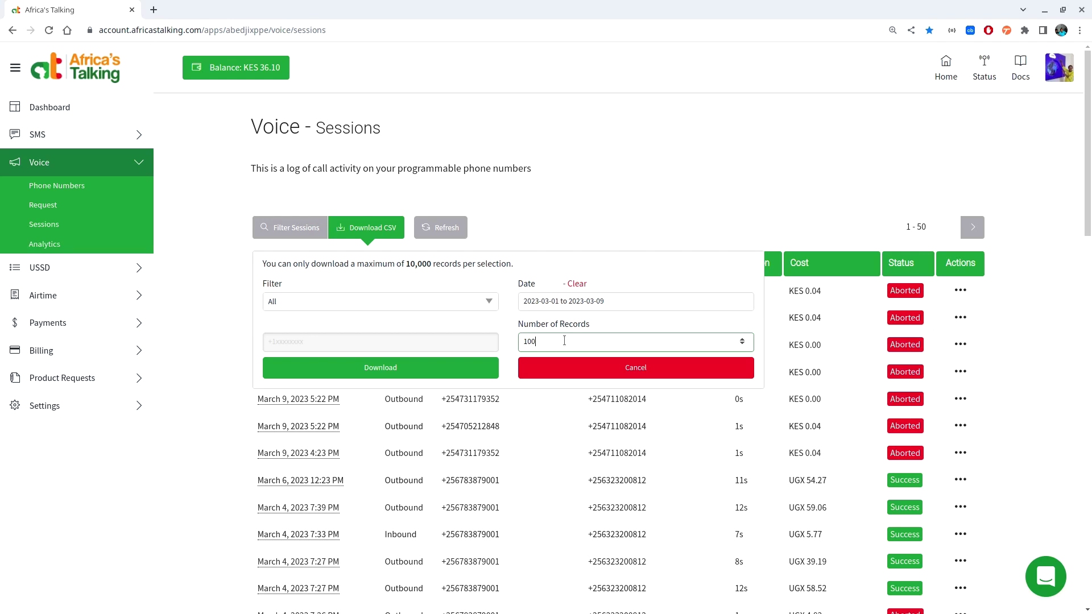
click(392, 367)
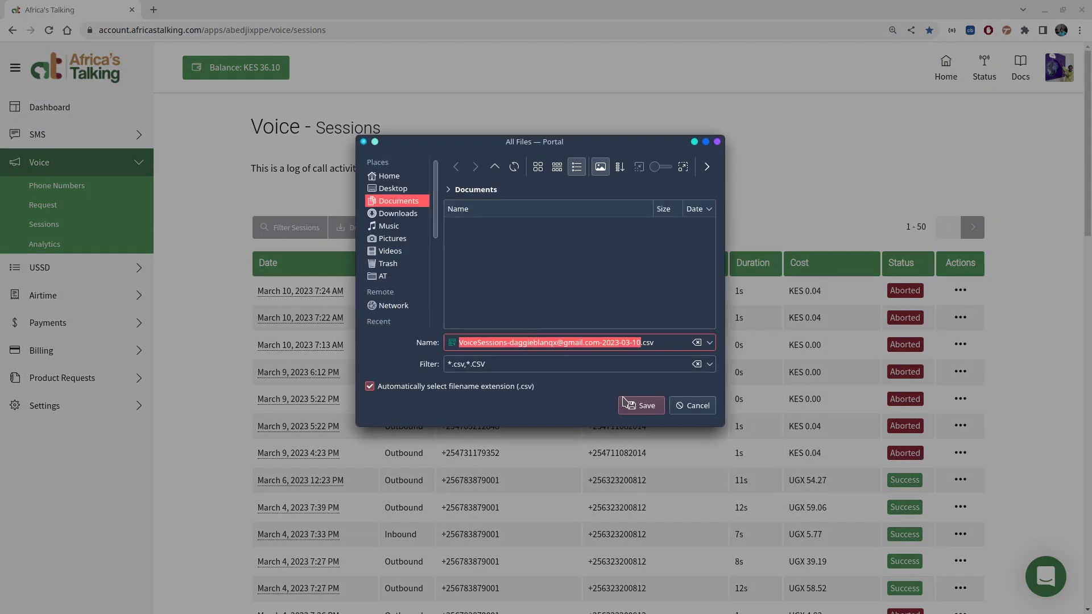
click(641, 406)
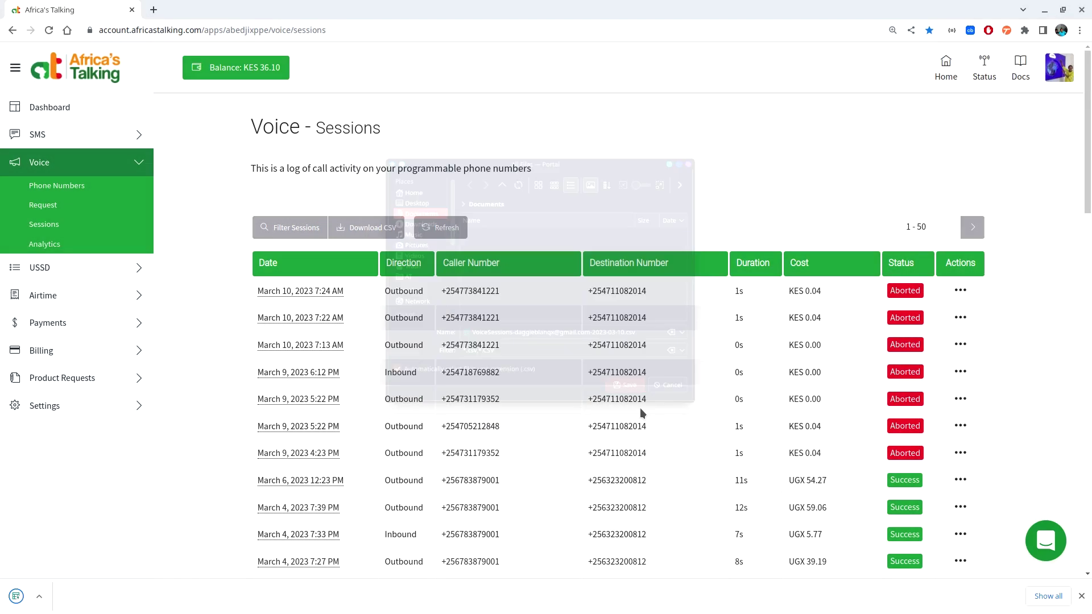